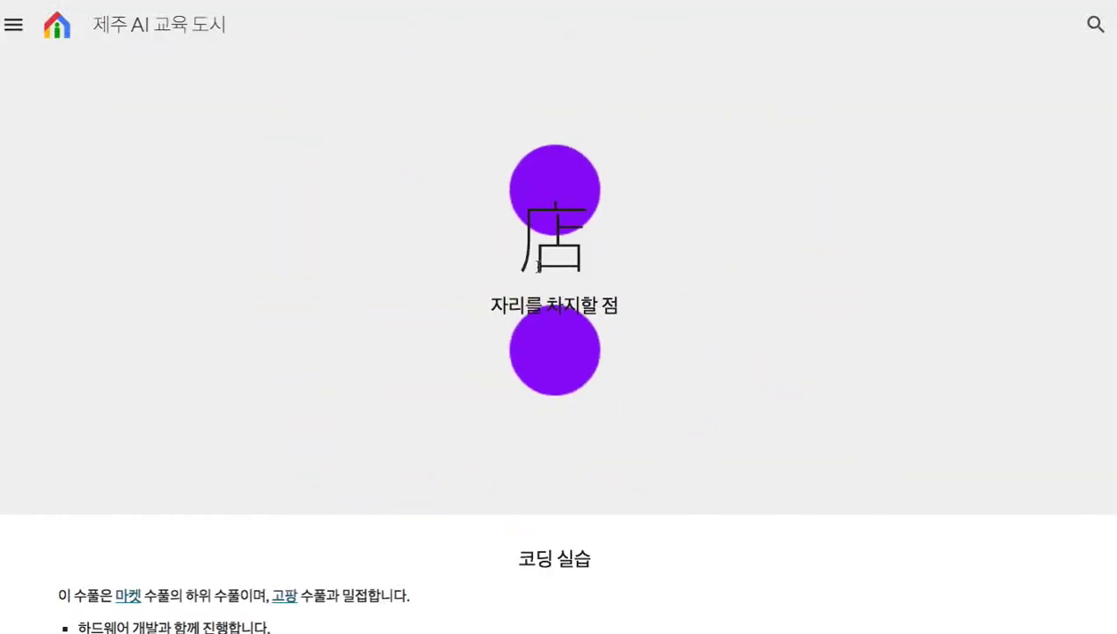
Review the goBang page on the 제주 AI 교육 도시 site, from its 店 heading through the Business and Design sections.
left_click_drag(516, 242, 594, 237)
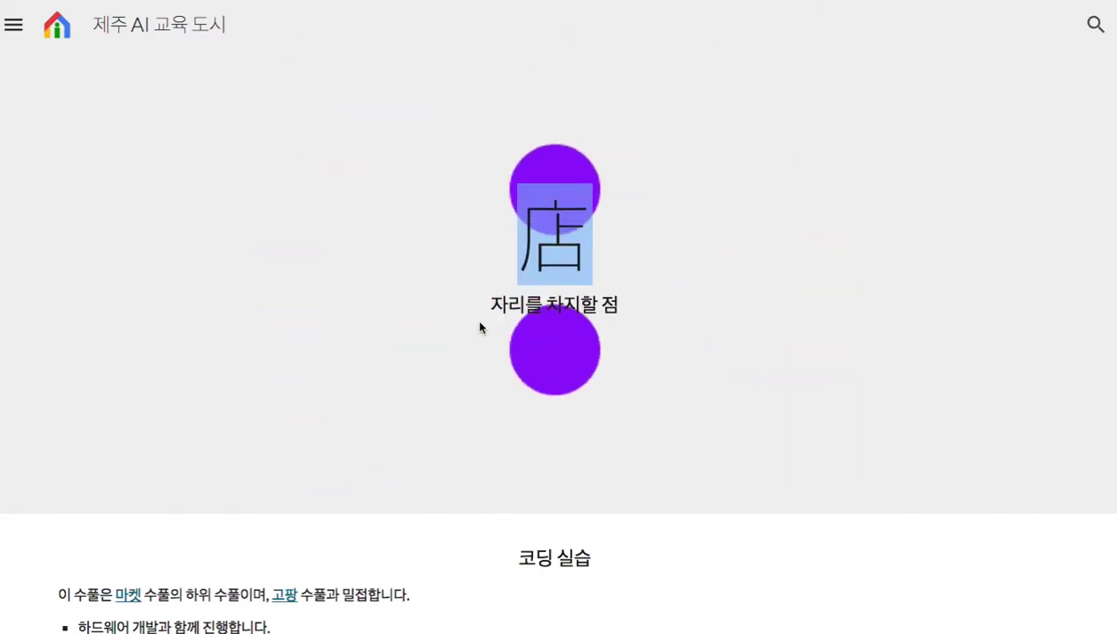
scroll(479, 328, "down", 3)
scroll(480, 327, "down", 9)
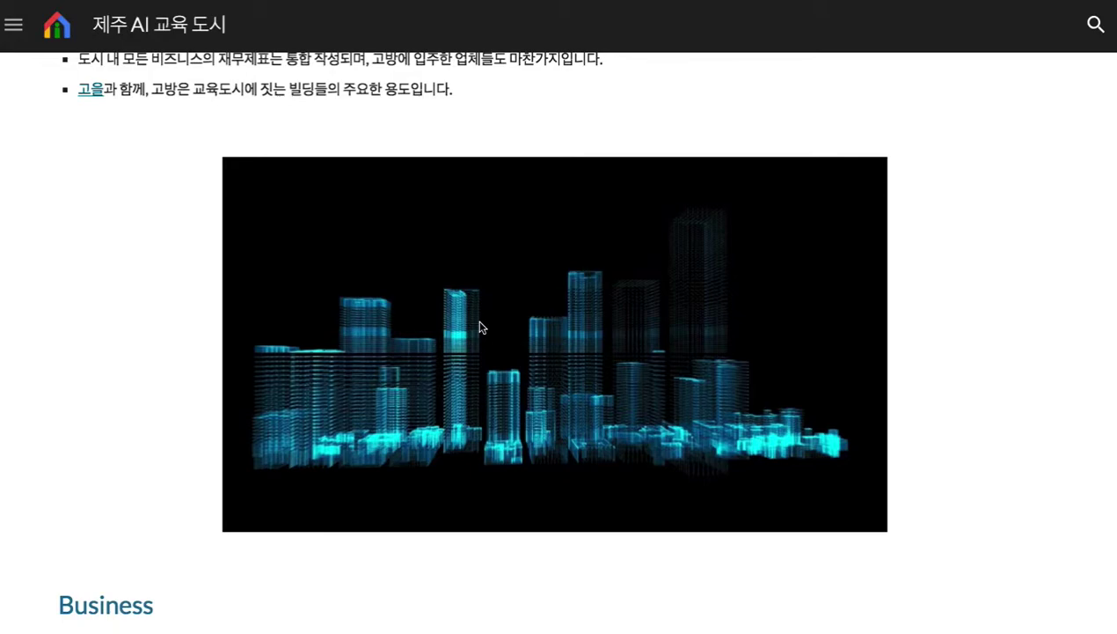
scroll(479, 327, "down", 10)
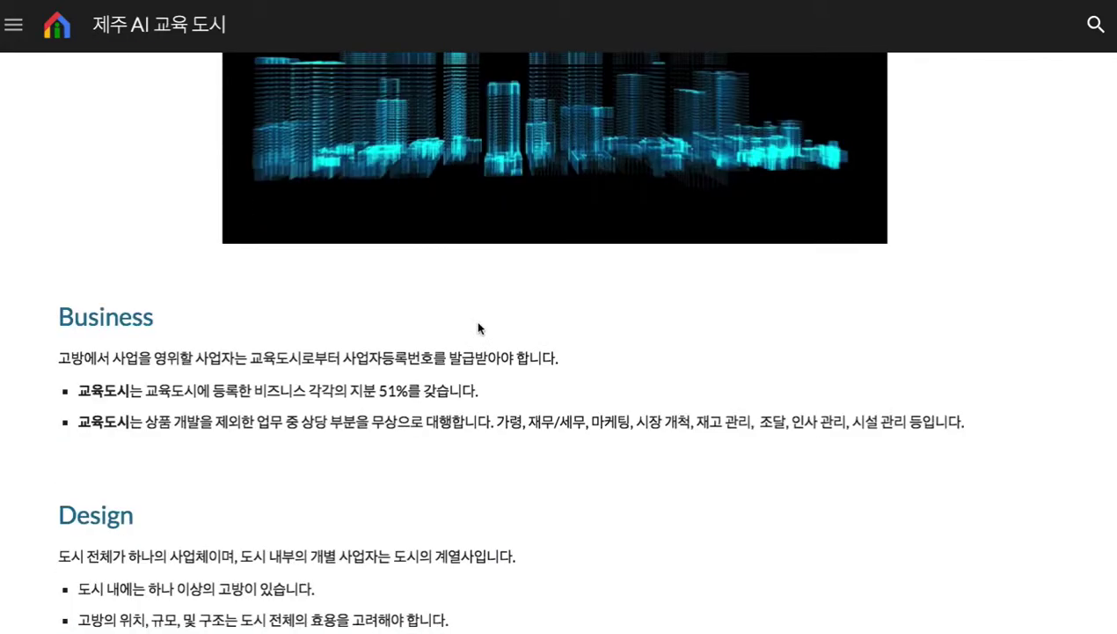
scroll(478, 323, "down", 3)
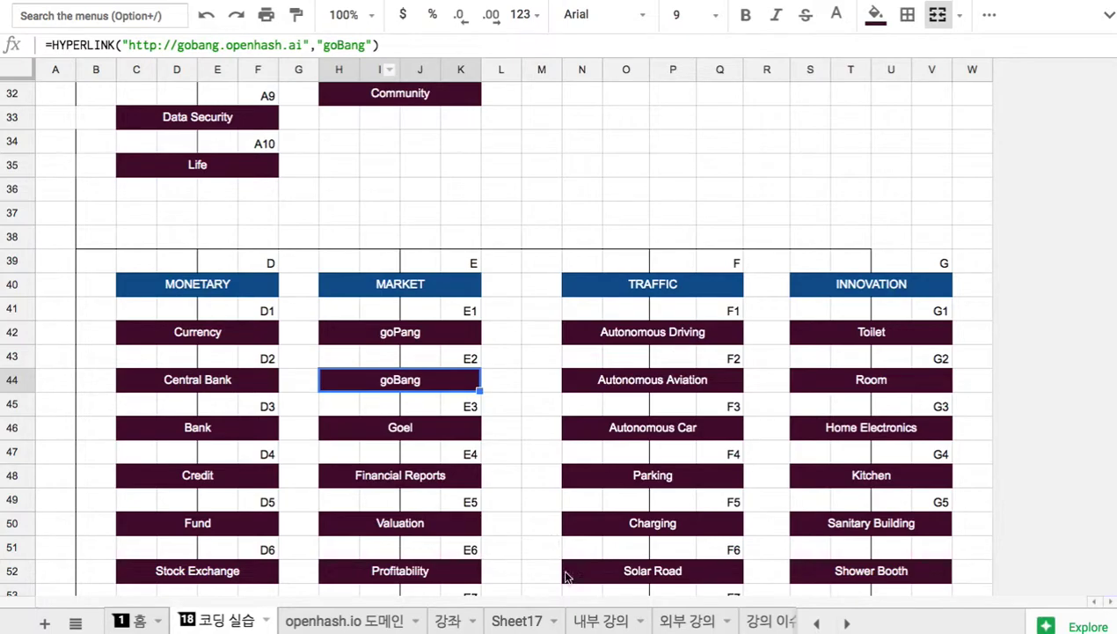
Clear the Market title and the note rows beneath it, rows 2 to 4, in Sheet17 of the spreadsheet.
left_click(517, 619)
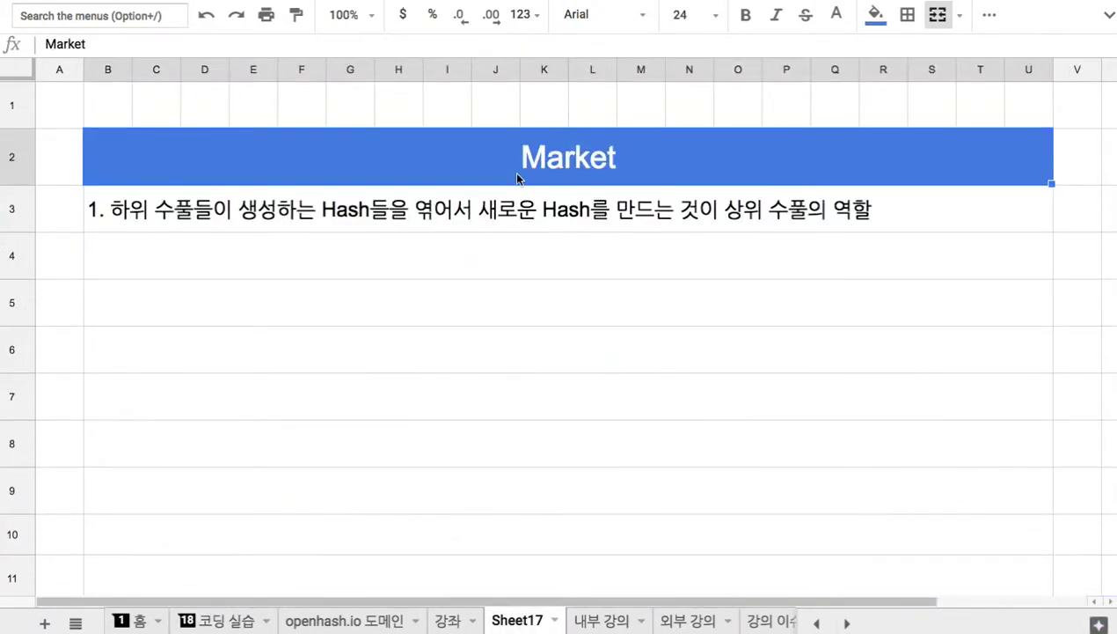
left_click_drag(520, 165, 536, 242)
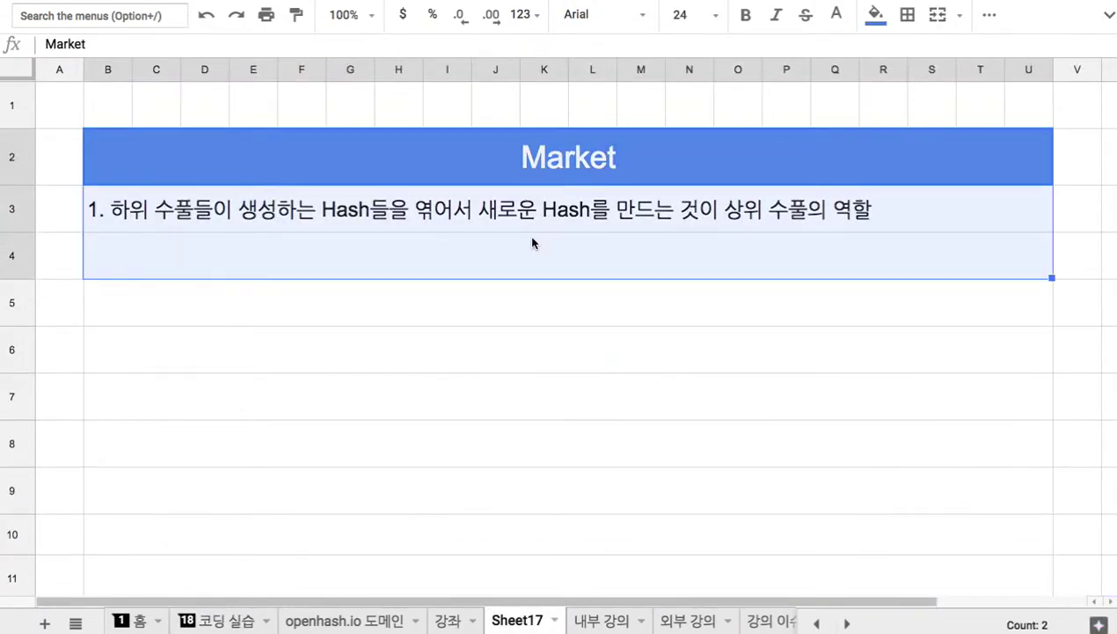
key("Delete")
Enter "goBang" as the title in the merged blue header cell in row 2.
left_click(560, 161)
type("go")
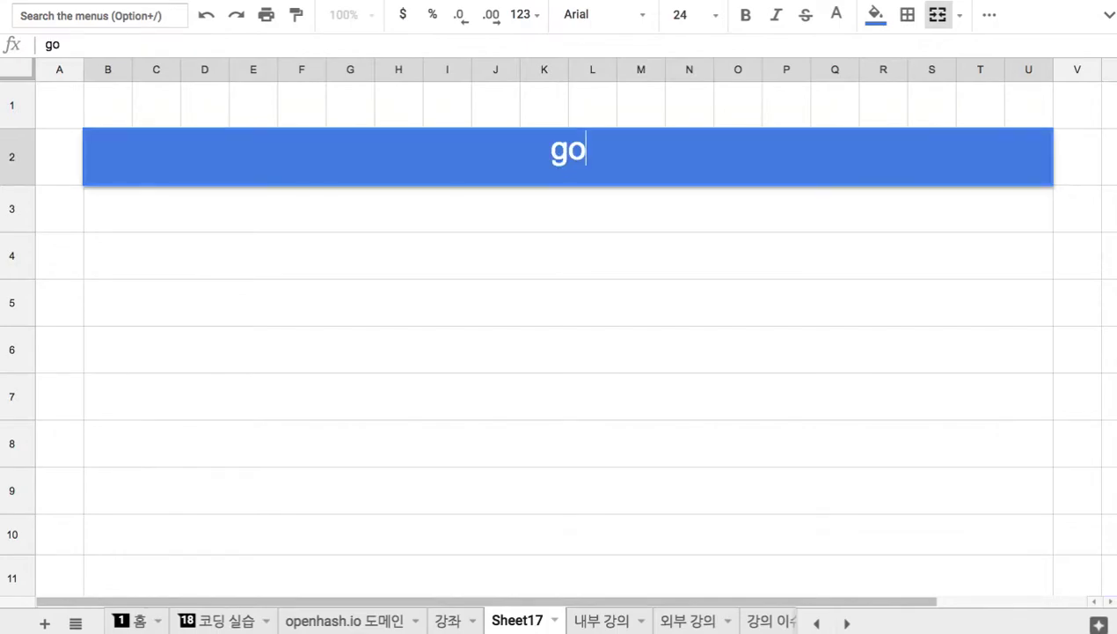
type("PAng")
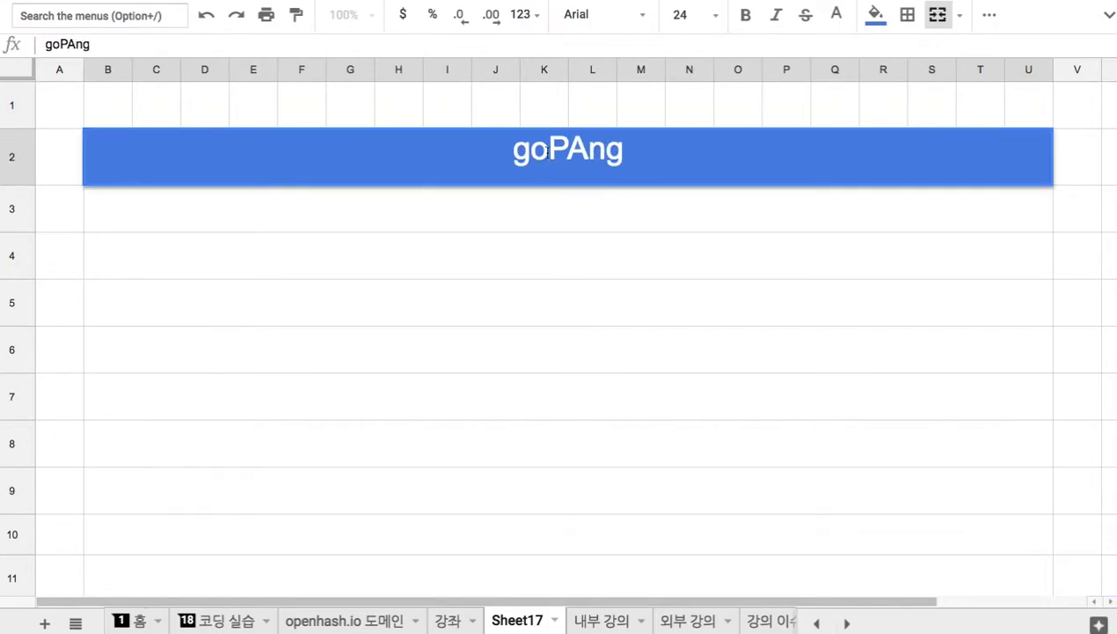
left_click(568, 150)
key("Delete")
type("a")
key("Return")
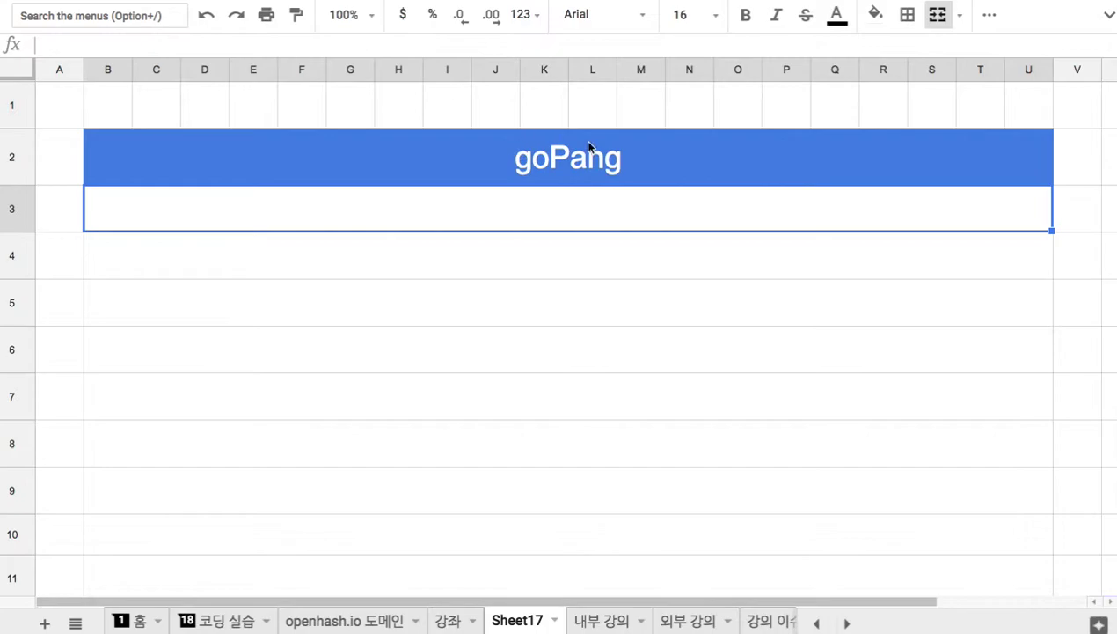
left_click(628, 171)
double_click(627, 168)
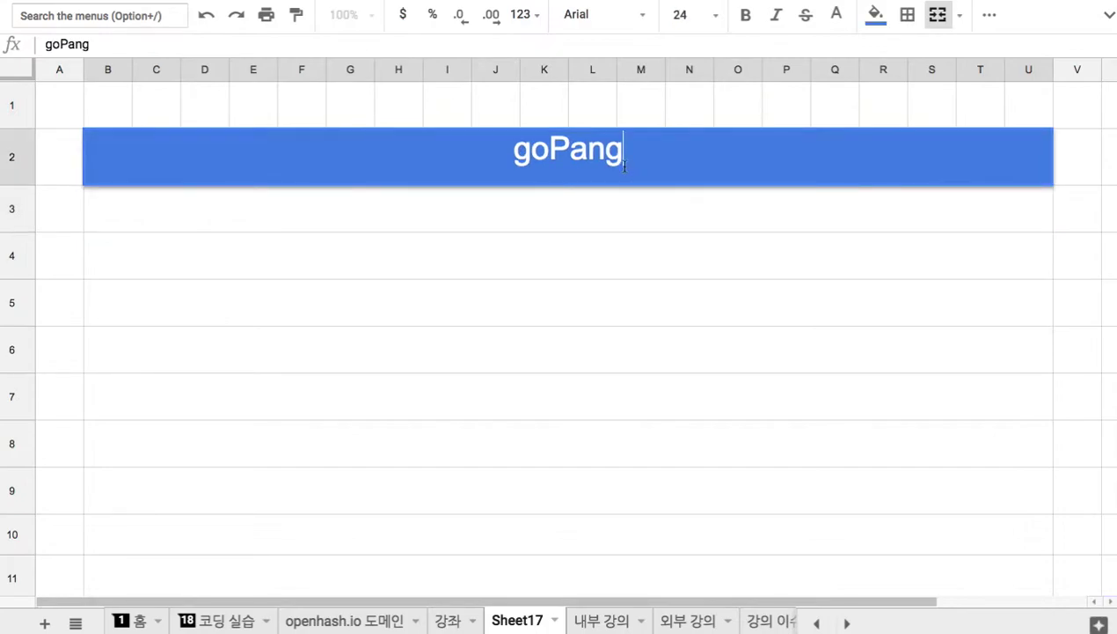
left_click_drag(545, 148, 559, 147)
type("B")
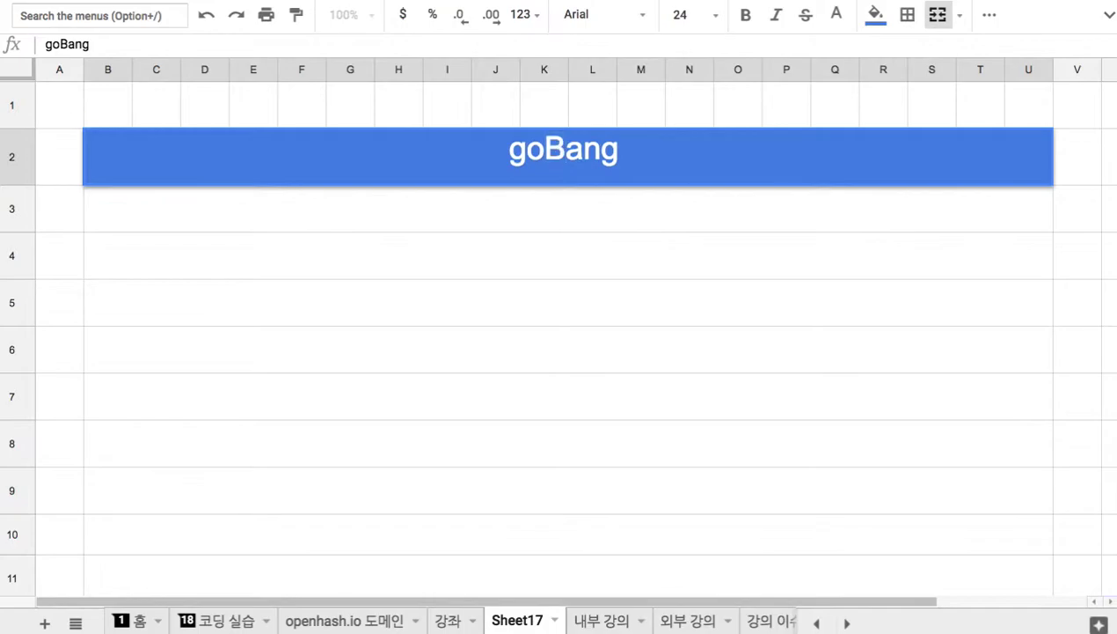
Enter the first note in row 3: "1. 서비스 업종, 고팡으로 유통하기에 부적절한 상품(피아노, 패션 의류)을 고방으로 유통".
left_click(546, 213)
type("1. tj")
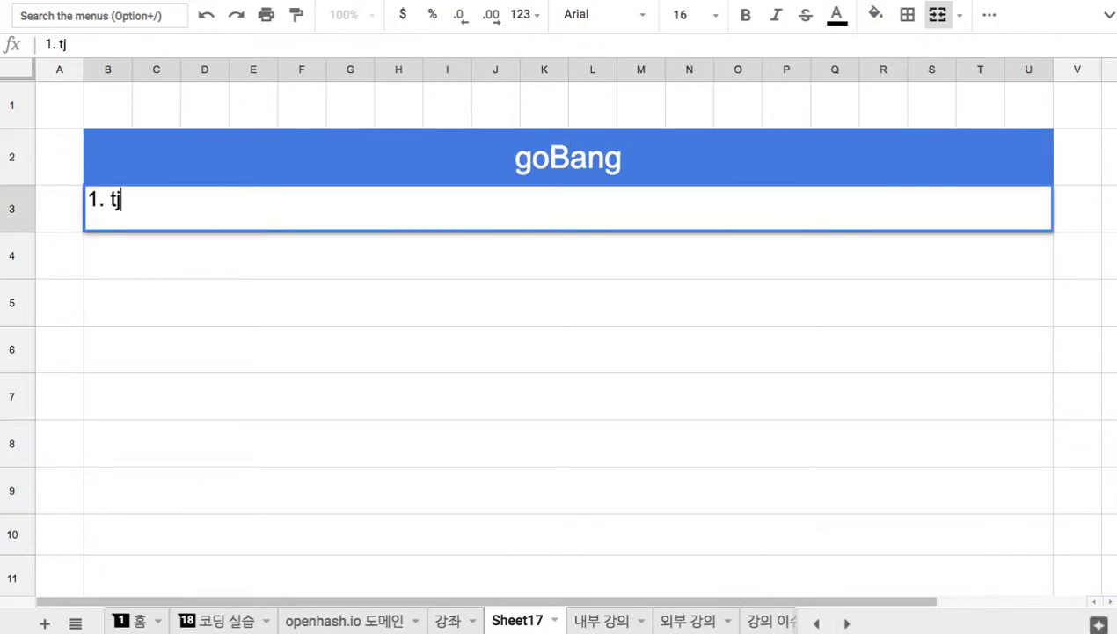
key("BackSpace")
type("서비스 업ㅈ")
type("ㅗㅇ,")
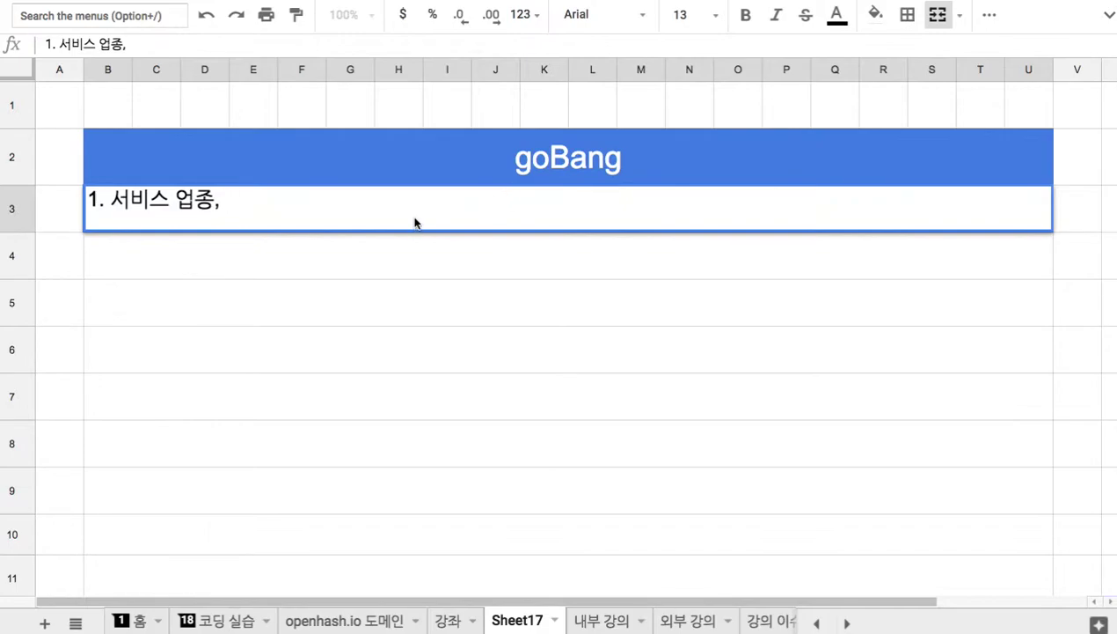
type("고팡으로 유")
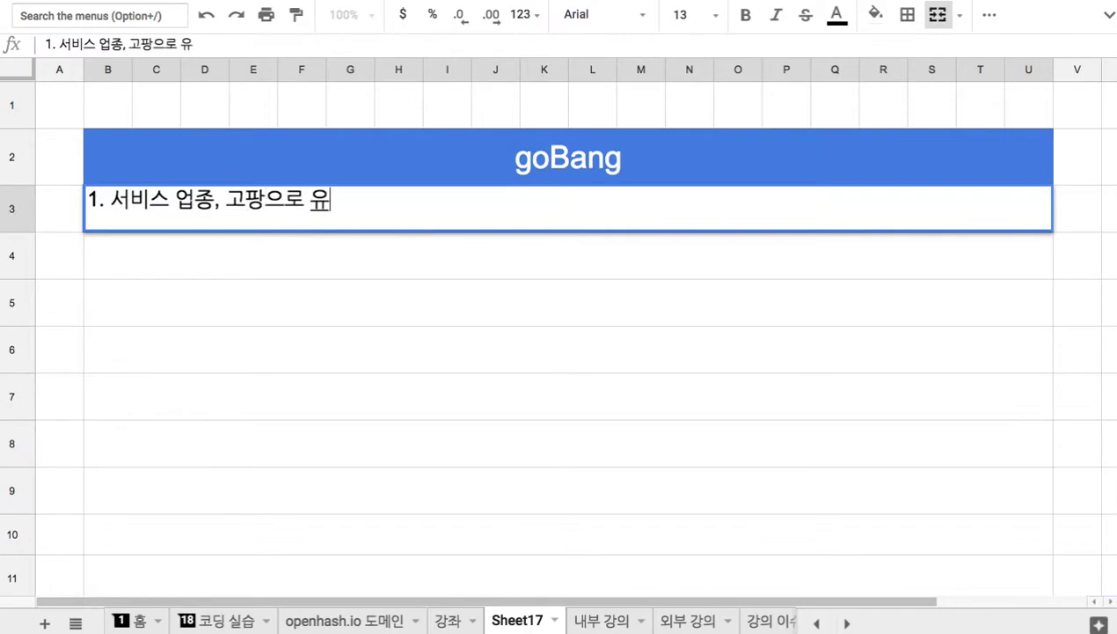
type("통하기에 부적절한 상품(피아노, 패션의류")
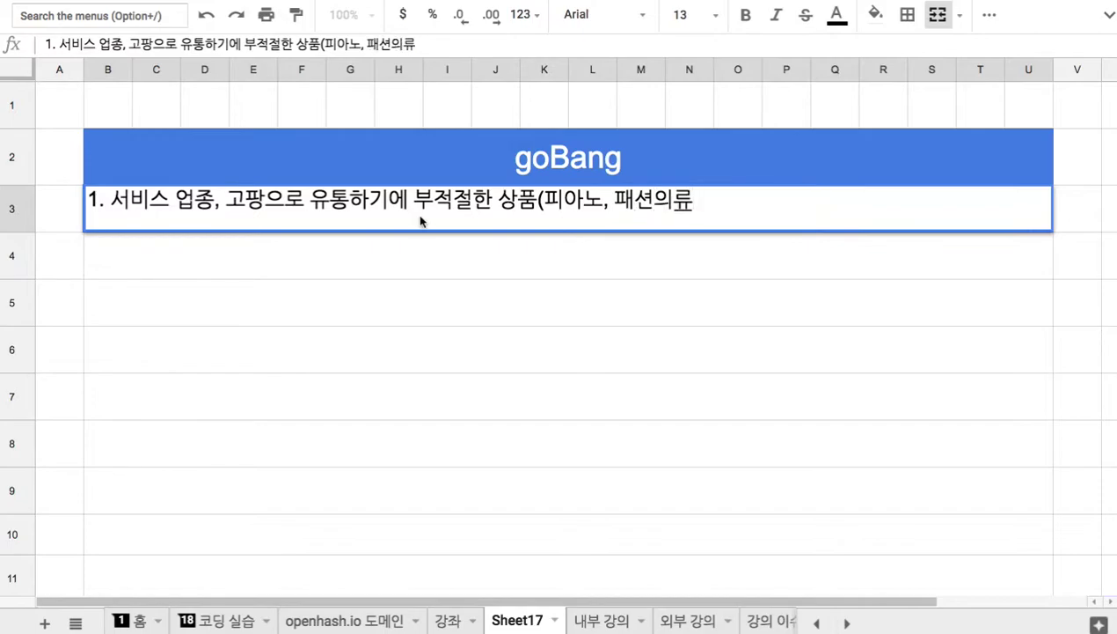
left_click(660, 200)
type("의류")
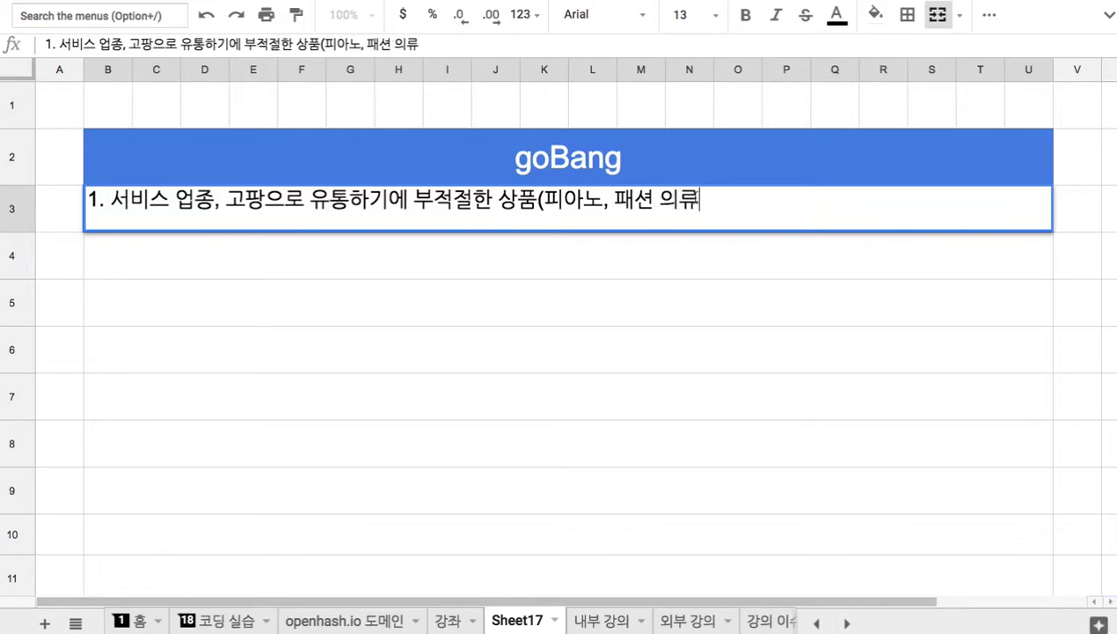
type(")을 고방")
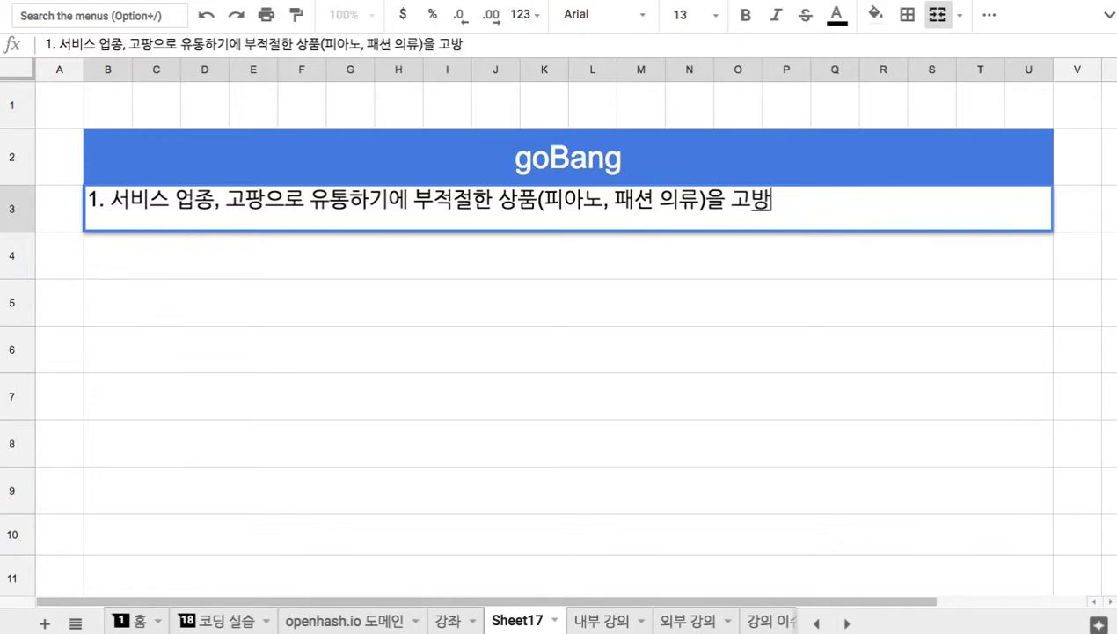
type("으로 유통")
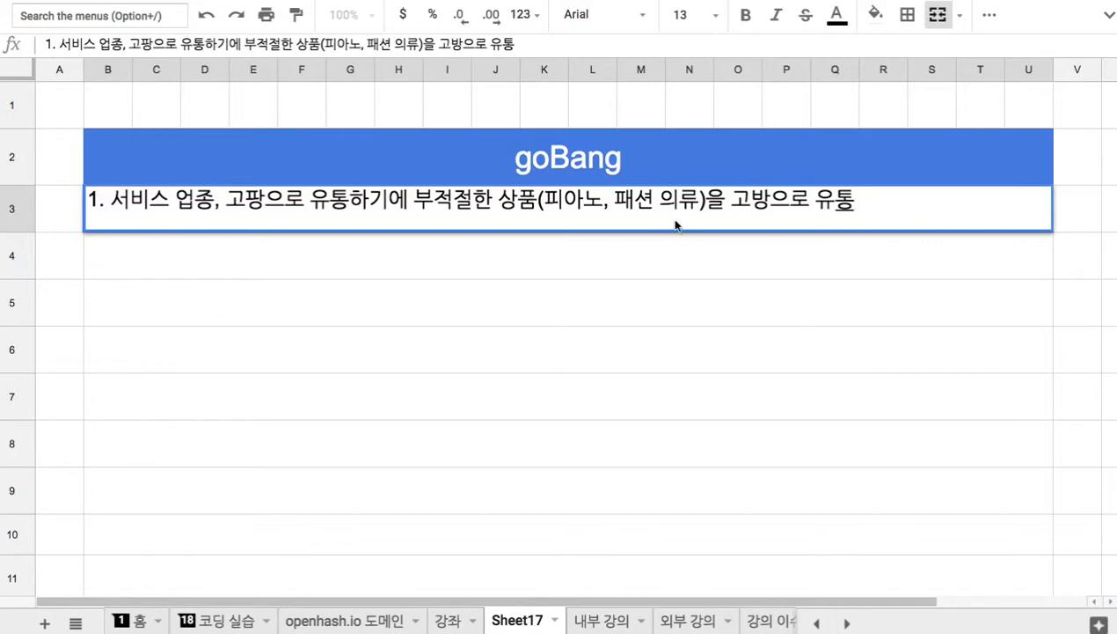
Enter the second note in row 4: "2. 미용실, 치과 ...".
left_click(665, 255)
type("2. ")
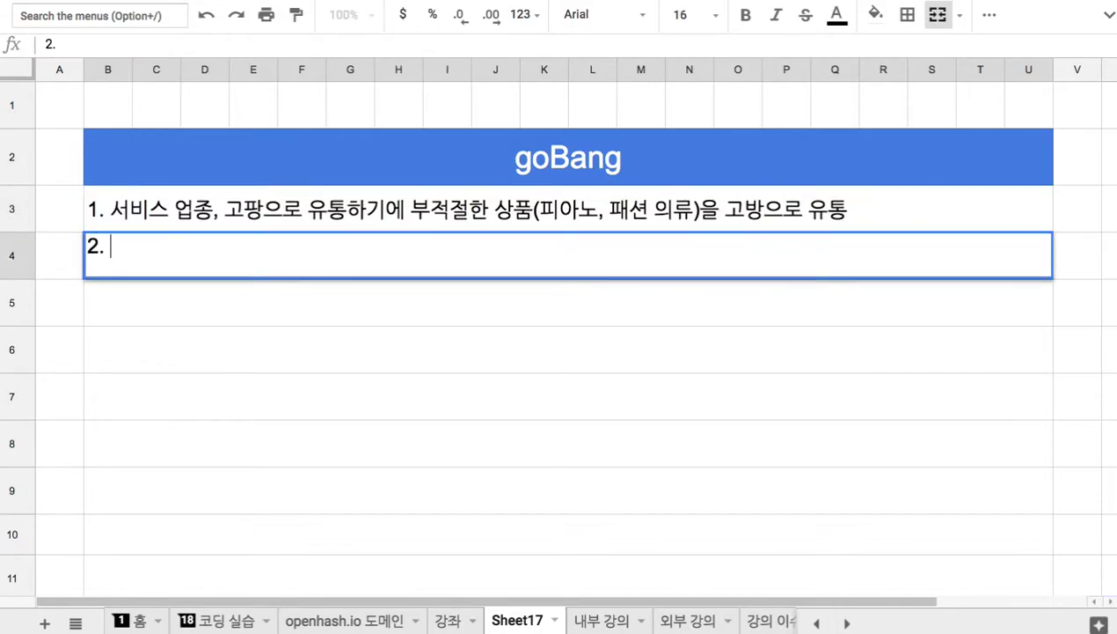
type("미용")
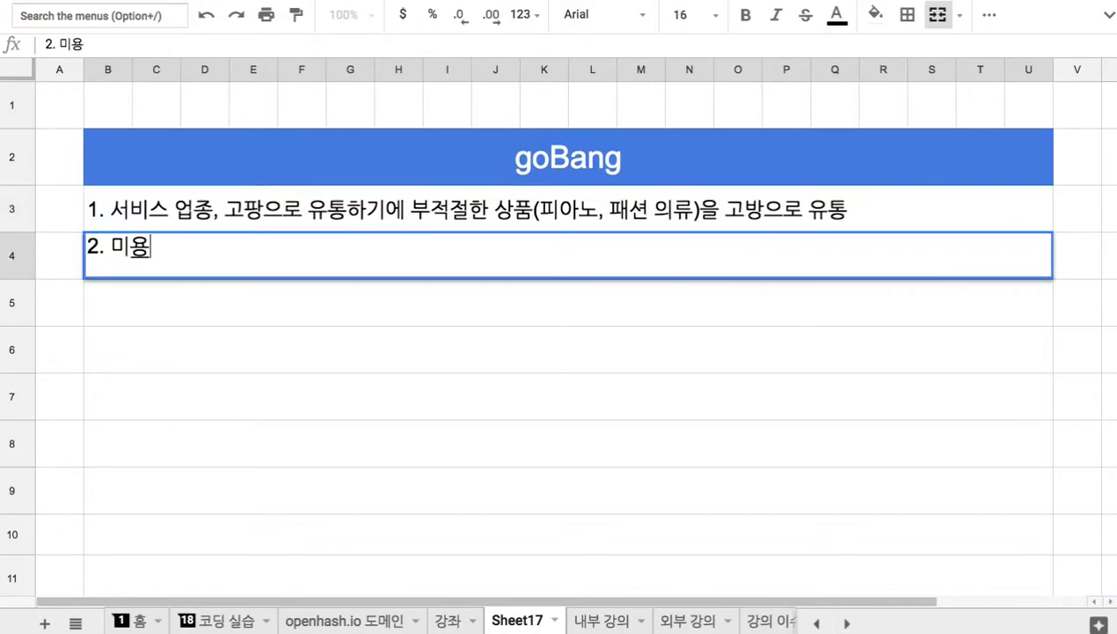
type("실, ㅊ치과,")
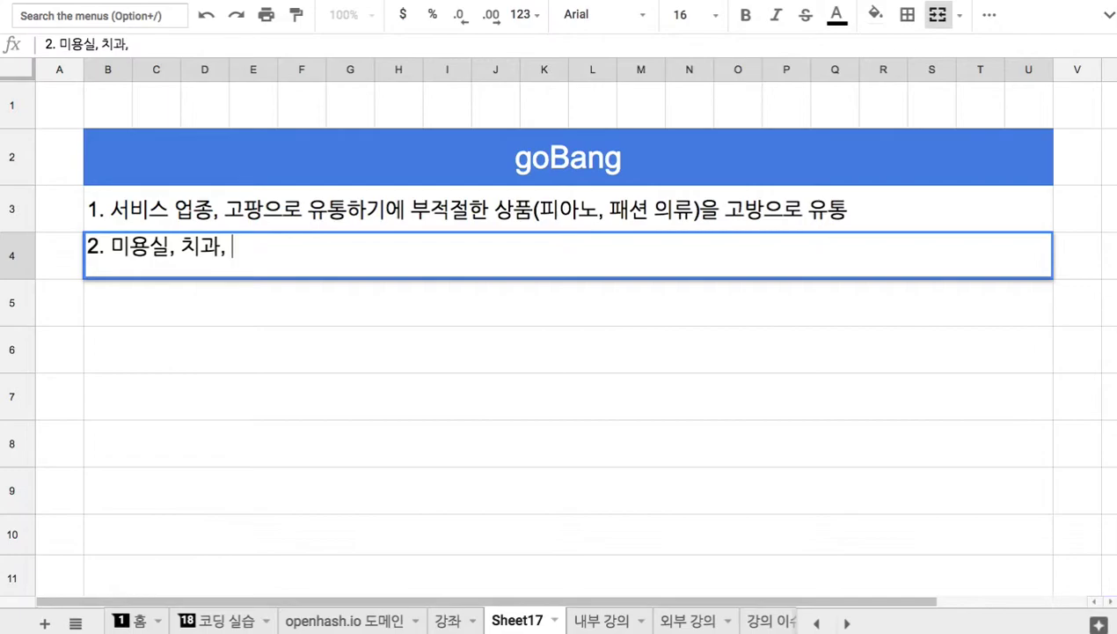
type("...")
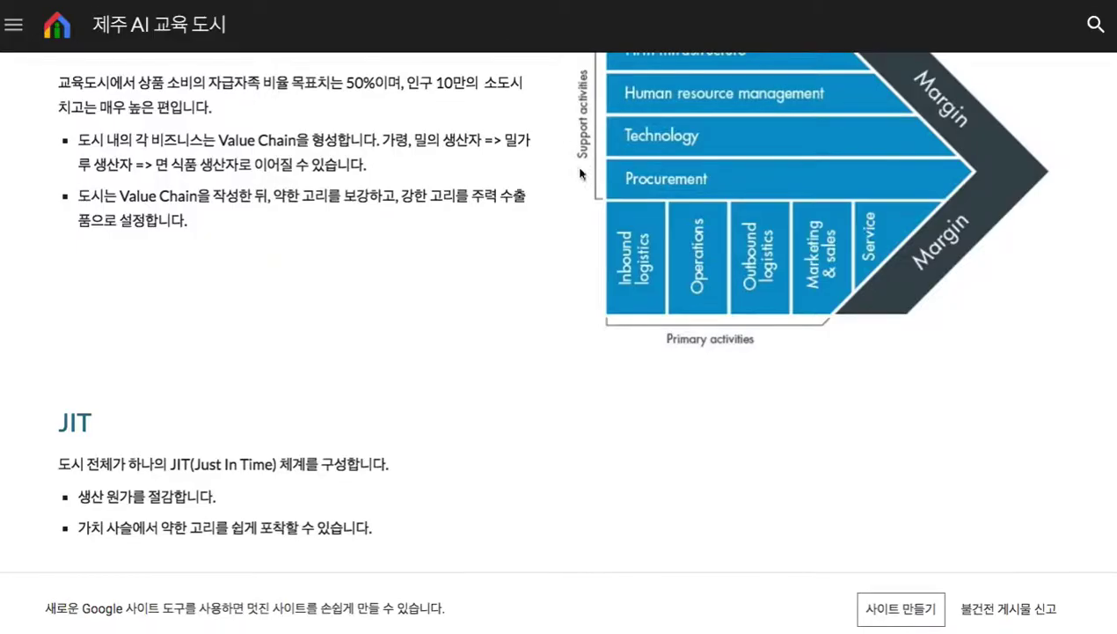
Switch to the 제주 AI 교육 도시 site and view the 店 heading at the start of the page.
scroll(580, 173, "up", 15)
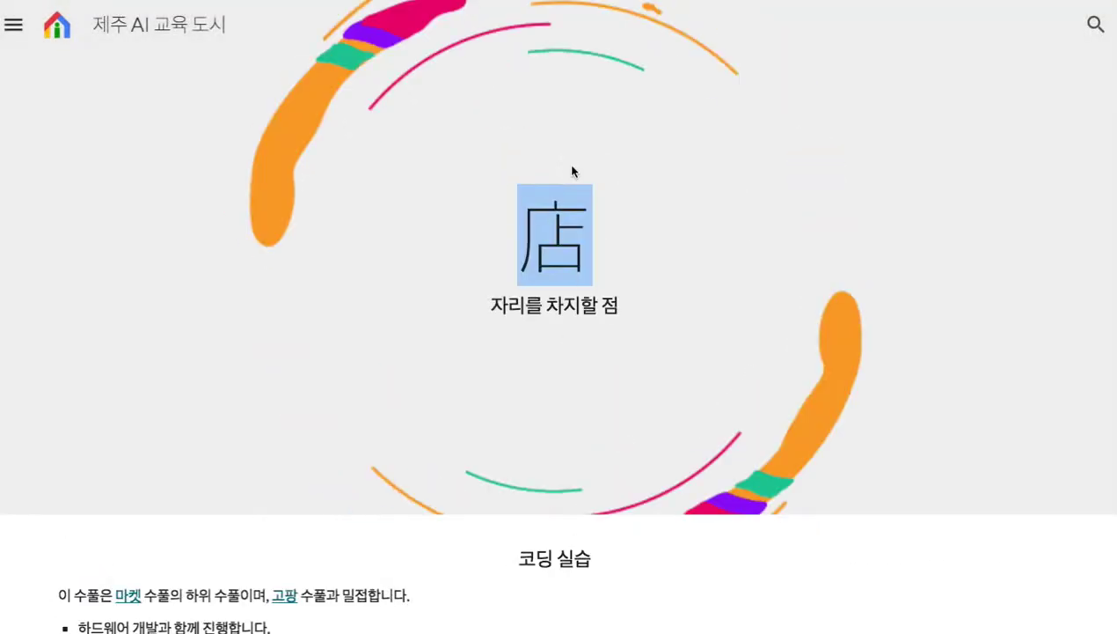
left_click(620, 243)
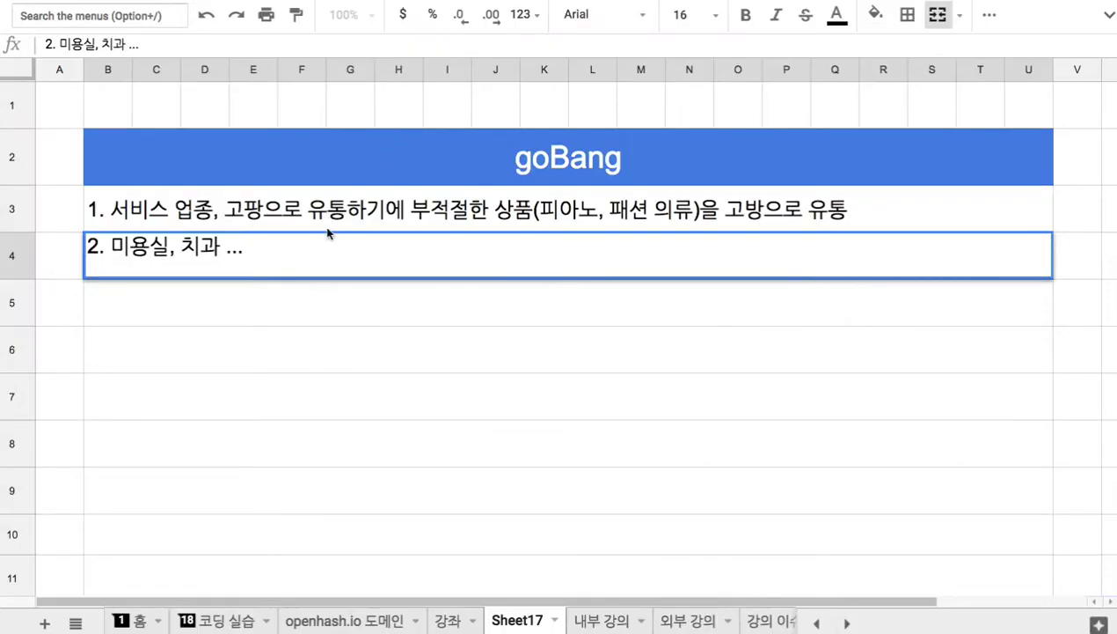
Start the third note in row 5 of the spreadsheet with "3. 제주 AI 교육도시의 인구 5만 + 관광객".
left_click(293, 311)
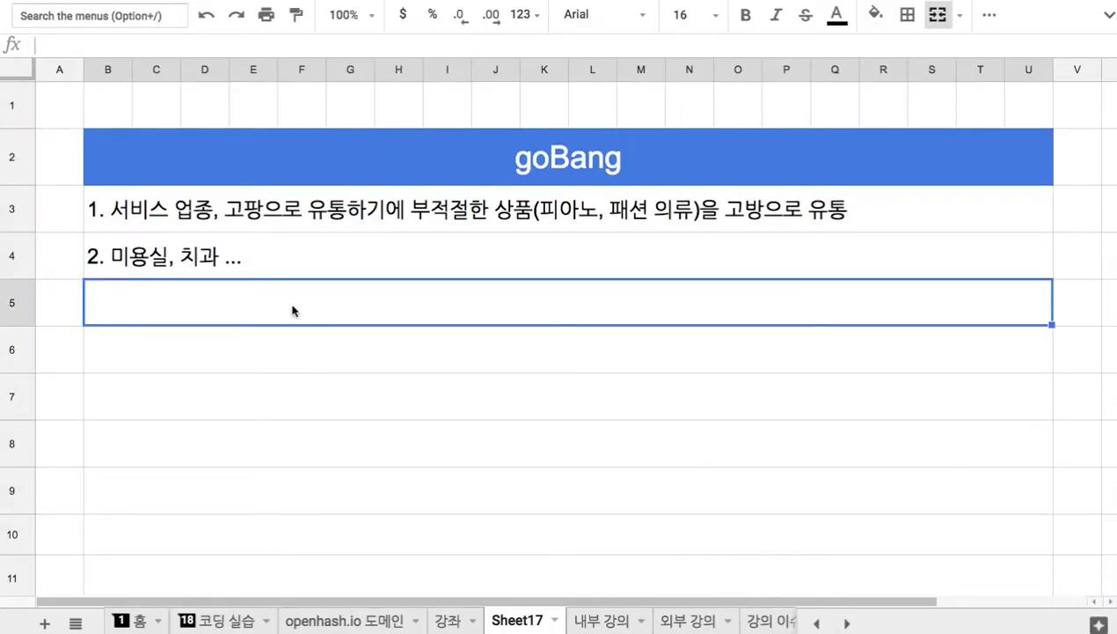
type("3. ")
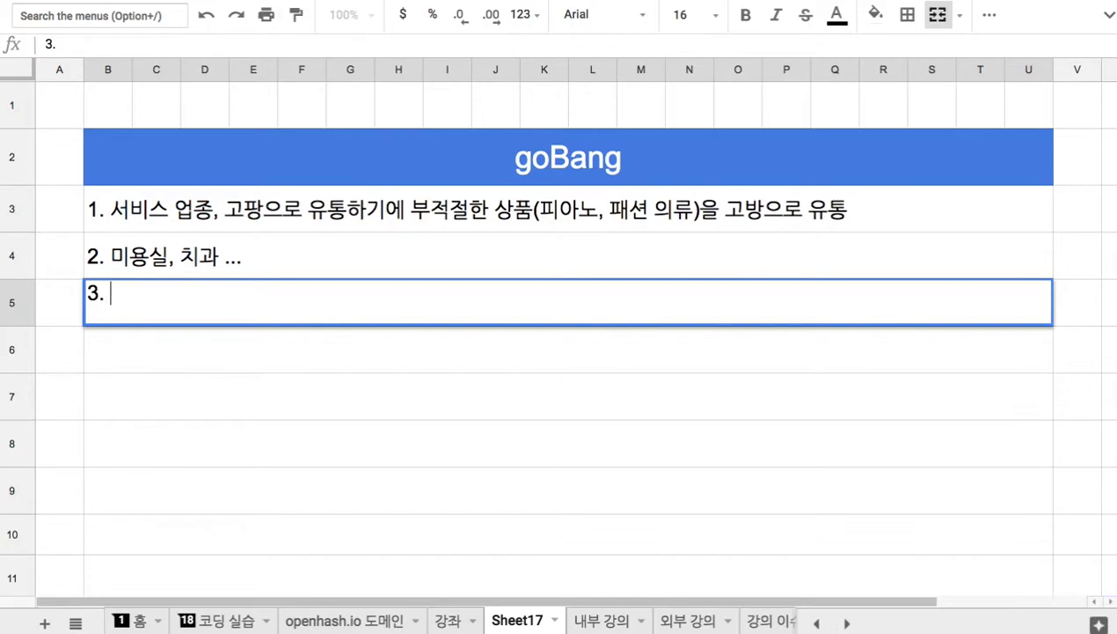
type("제주 AI")
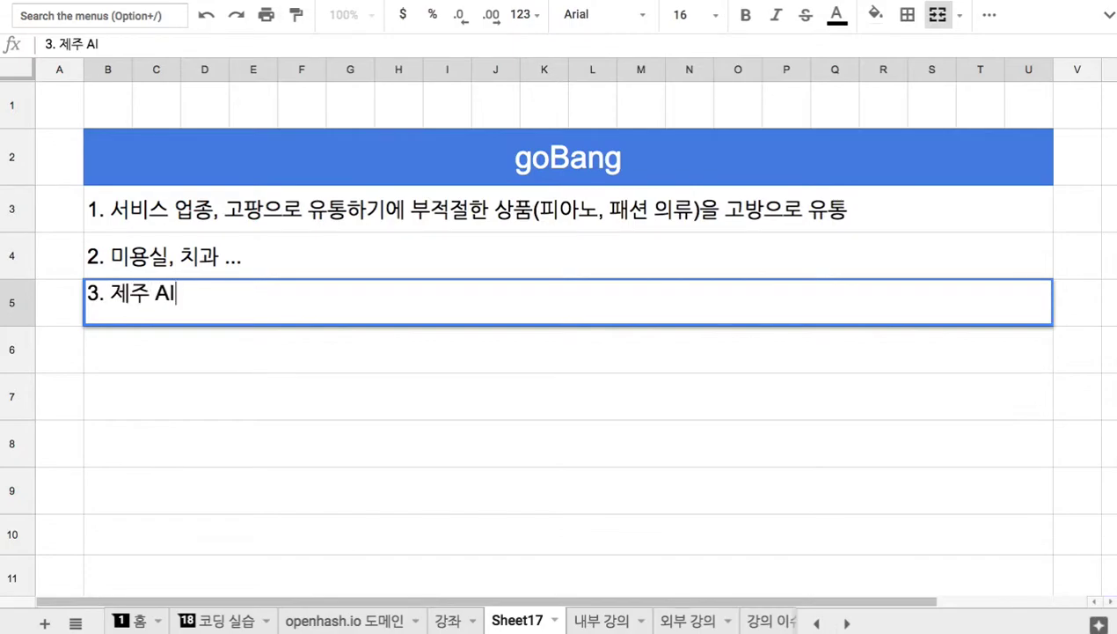
type(" 교육")
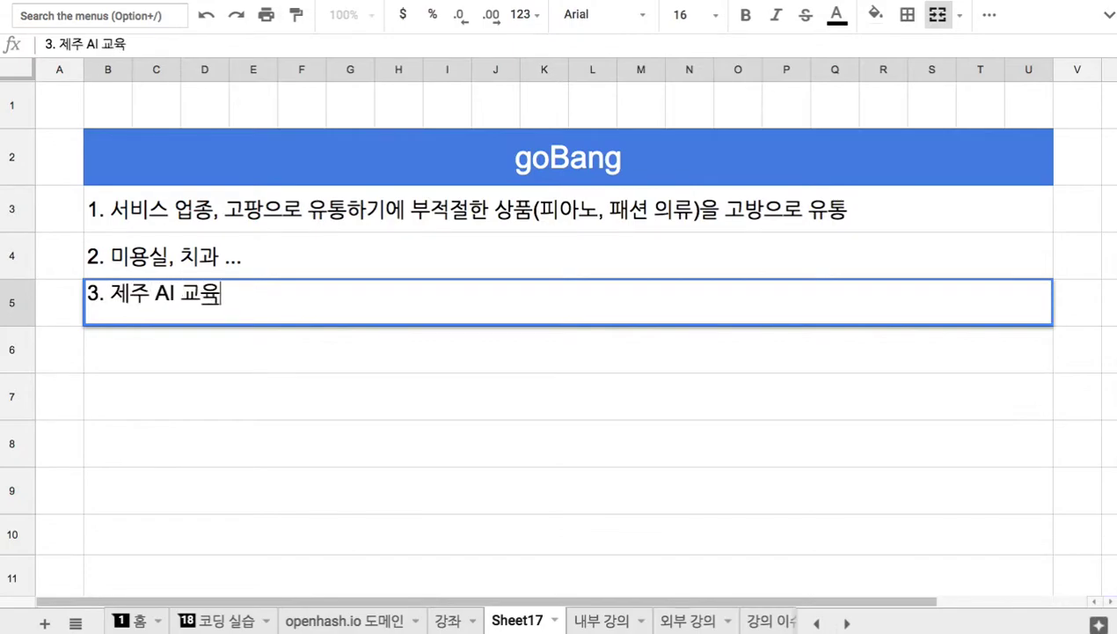
type("도시의 인구 ")
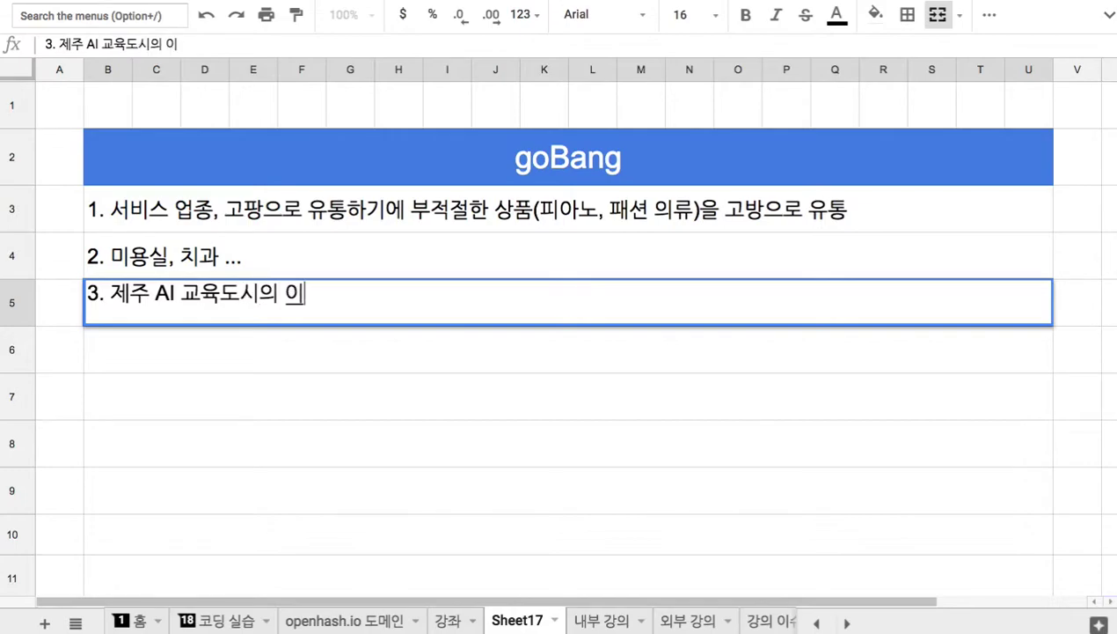
type("5만")
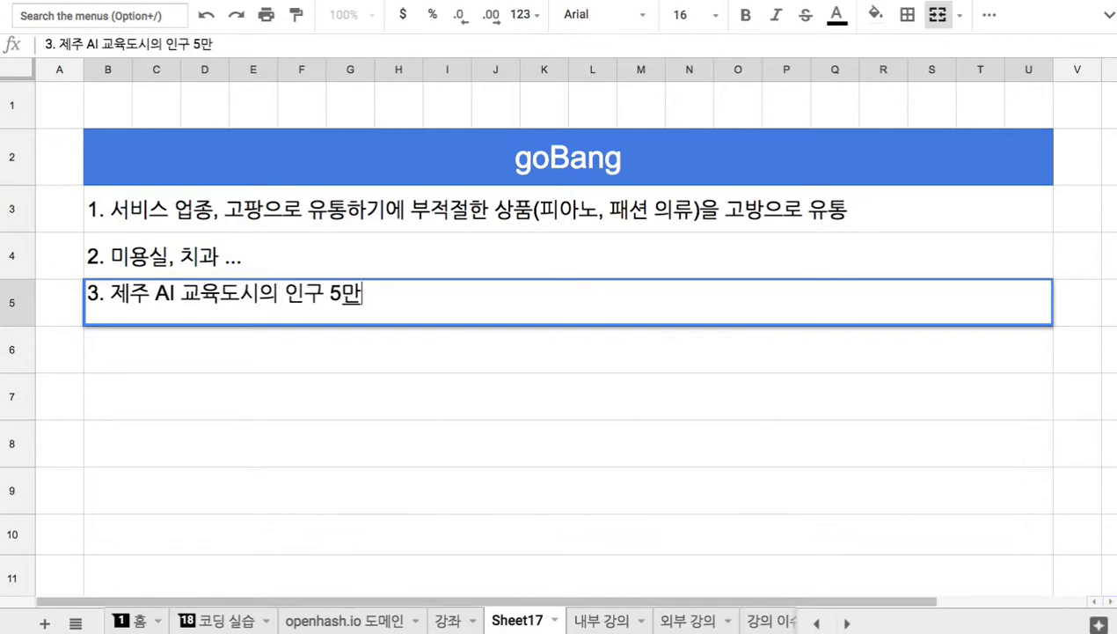
type(" + 관ㄱ")
type("광객")
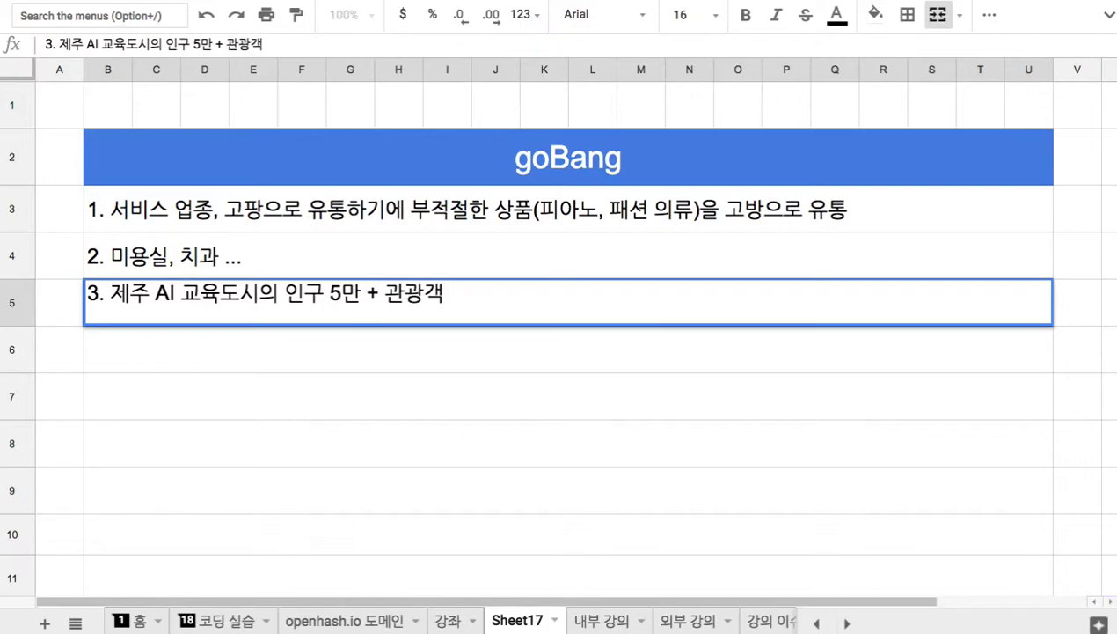
Continue the third note in row 5 with "수까지 고려한 쇼핑몰".
type(" 수가짜")
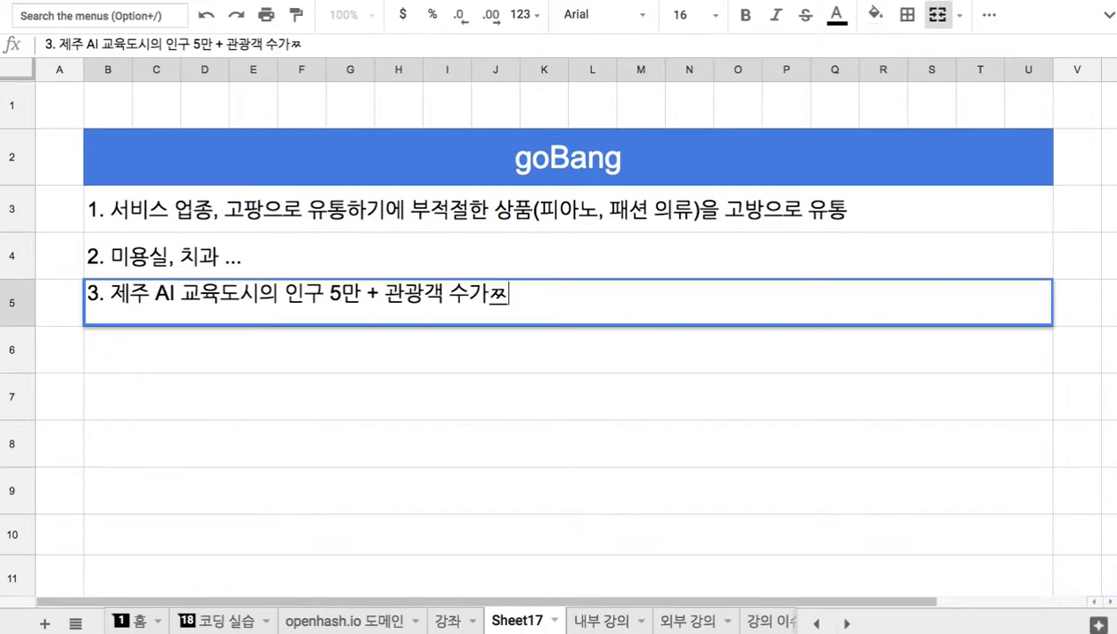
key("BackSpace")
type("찌 골")
key("BackSpace")
key("BackSpace")
key("BackSpace")
key("BackSpace")
key("BackSpace")
type("까지 골려한 ㅍ")
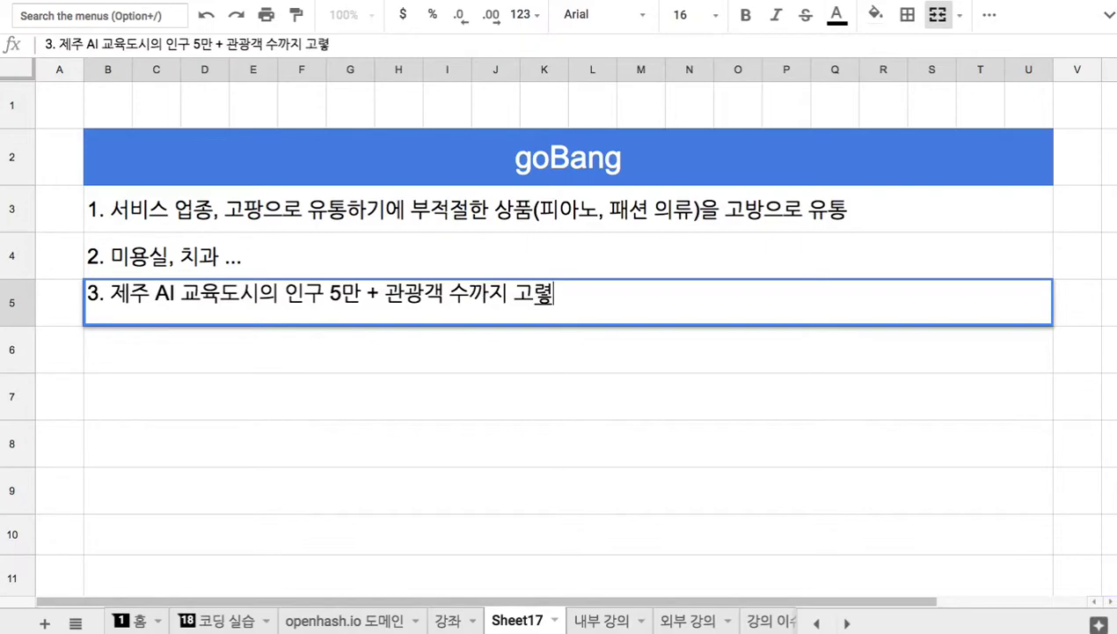
type("ㅛ")
key("BackSpace")
key("BackSpace")
type("쇼핑모ㄹ ")
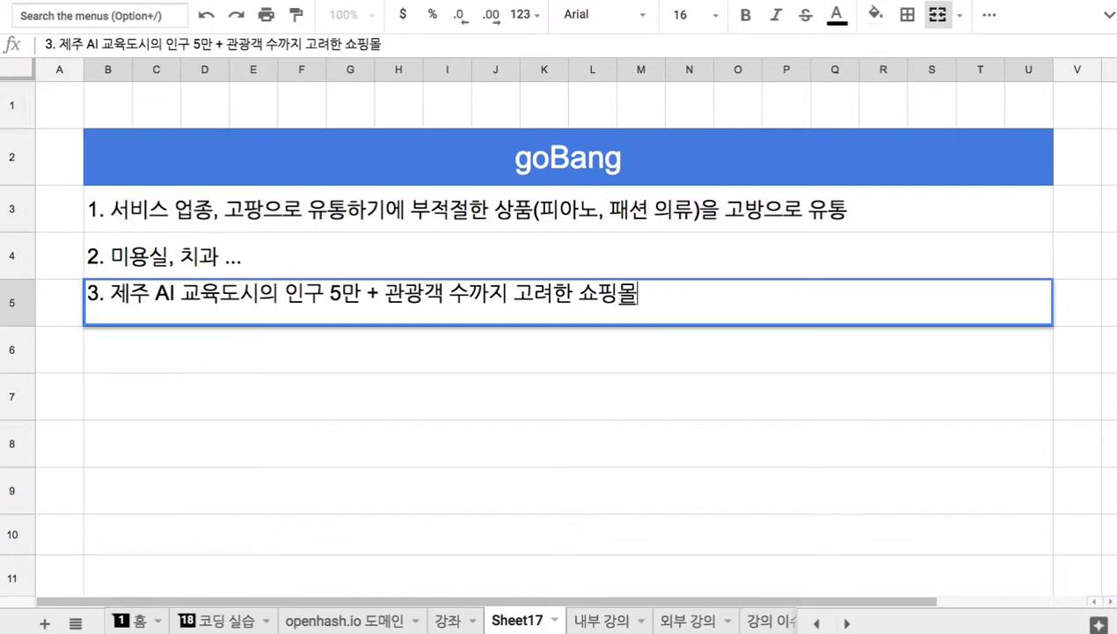
Complete the third note in row 5 with "+ 서비스 상품을 제공할 시설을 디자인".
type("+ 서비스 ㅇ")
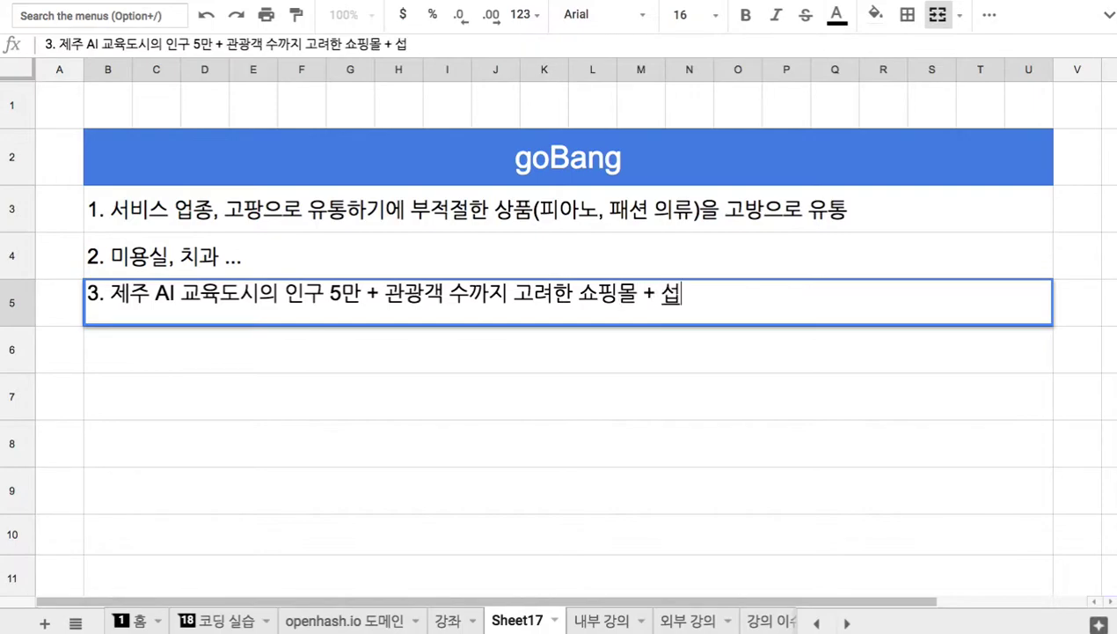
type("ㅓㅂ")
key("BackSpace")
key("BackSpace")
key("BackSpace")
type("사ㄴ업 시설")
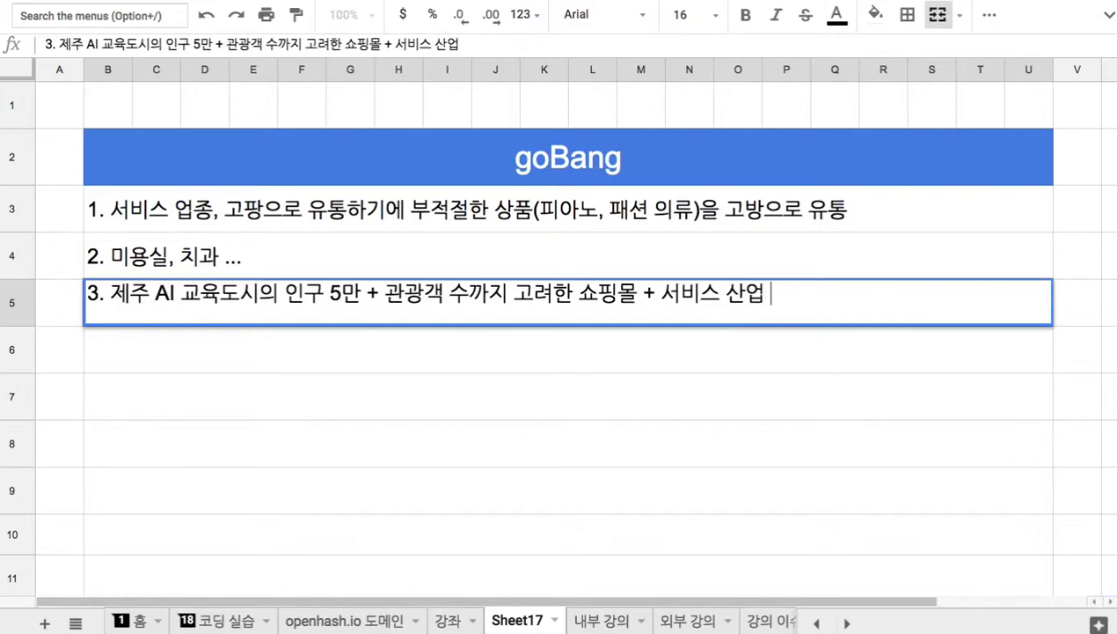
key("BackSpace")
key("BackSpace")
key("BackSpace")
key("BackSpace")
key("BackSpace")
key("BackSpace")
key("BackSpace")
key("BackSpace")
type("상")
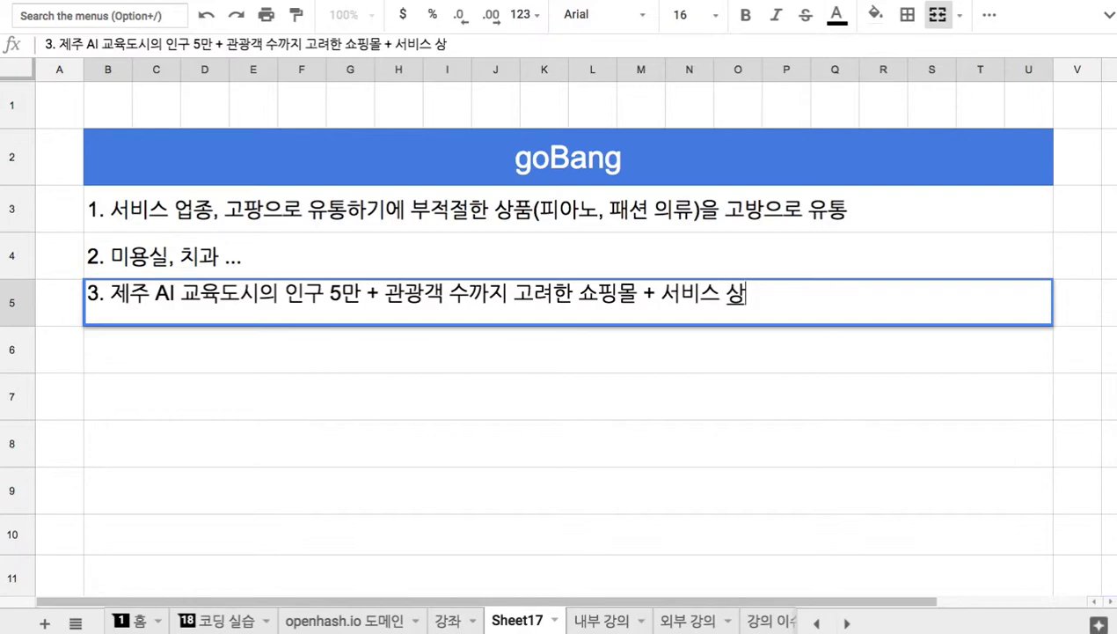
type("품을 제공하ㄹ 시설을 디지")
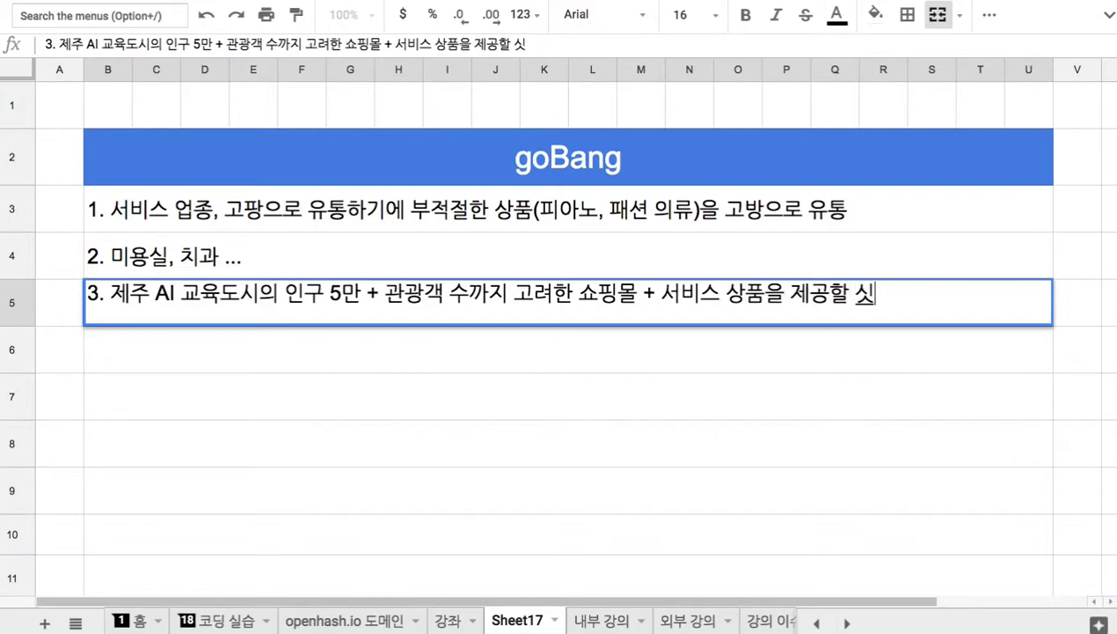
key("BackSpace")
type("ㅏ인")
key("Return")
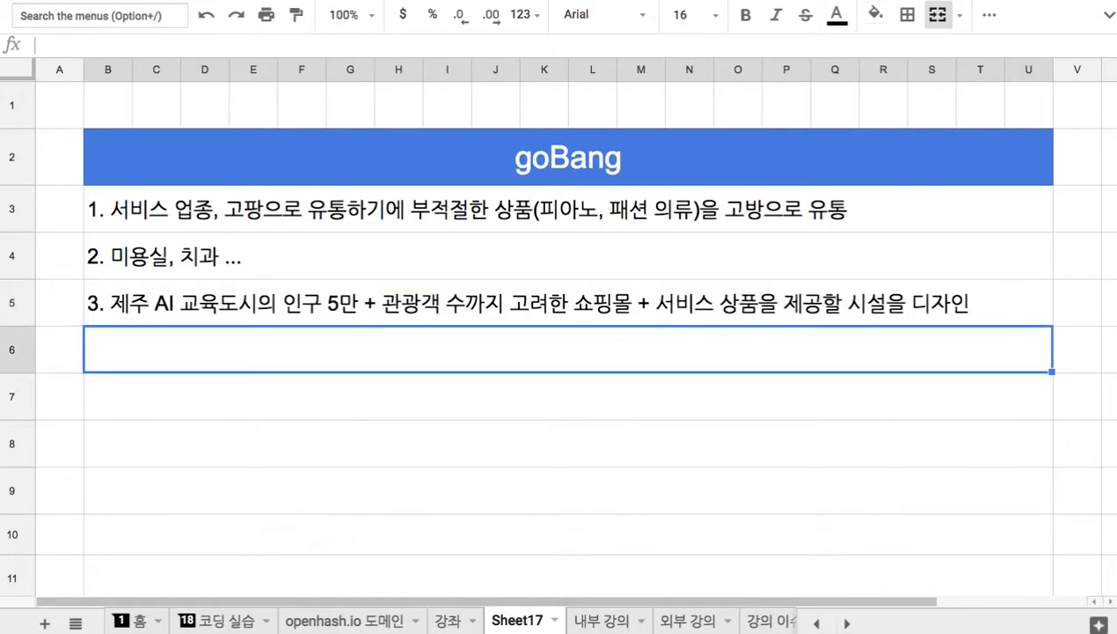
Enter the fourth note in row 6: "4. 운영 방안을 코딩".
type("4. 운영 방ㅇ")
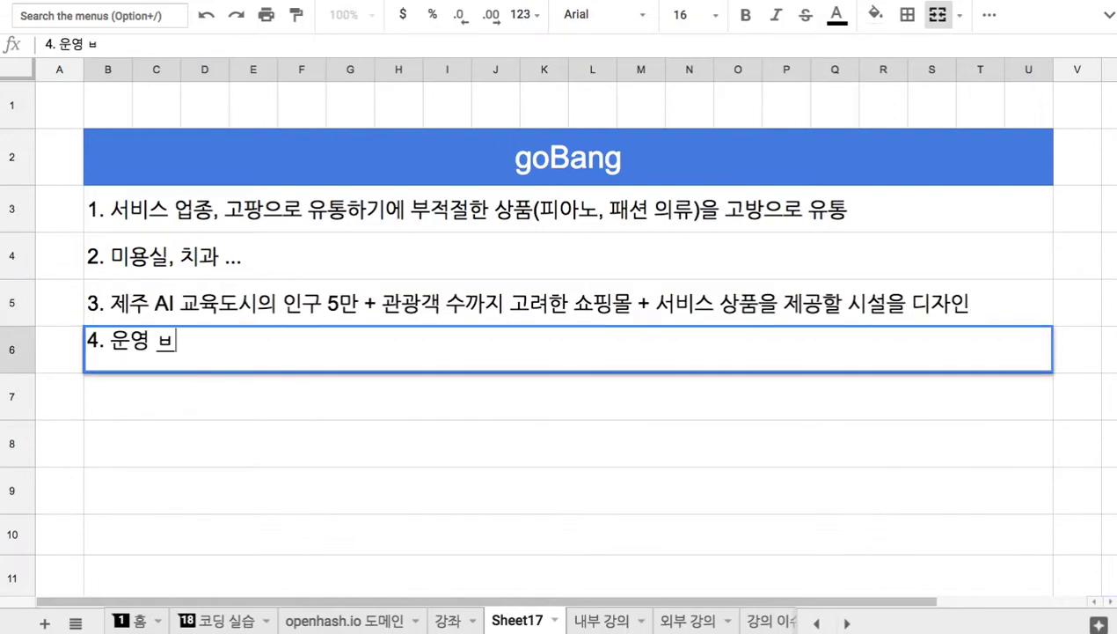
type("ㅏㄴ을 코딩")
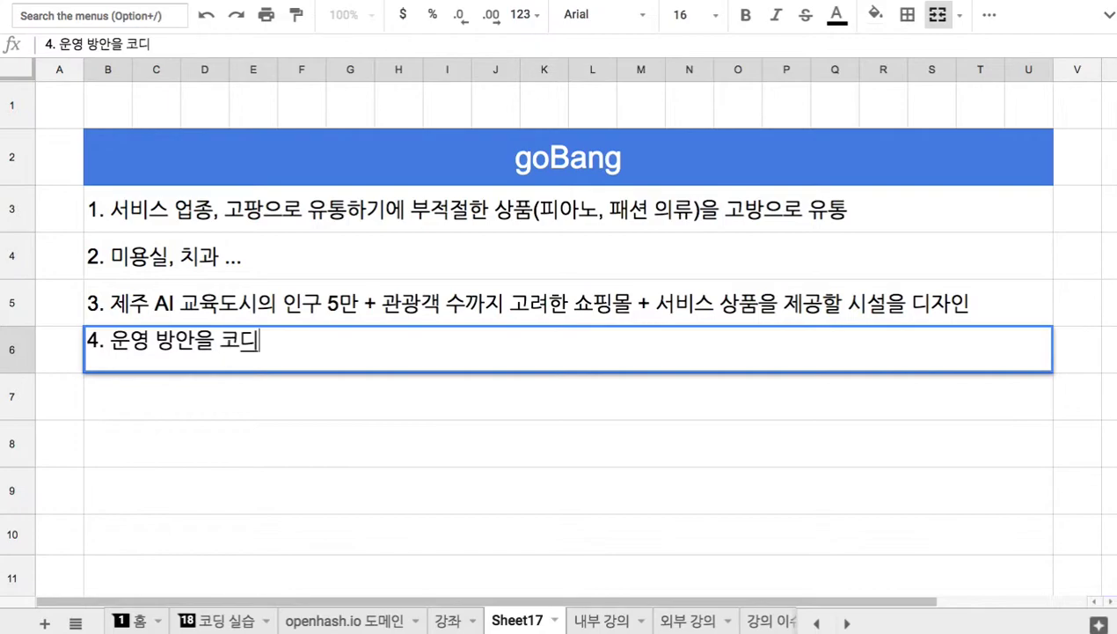
left_click(384, 168)
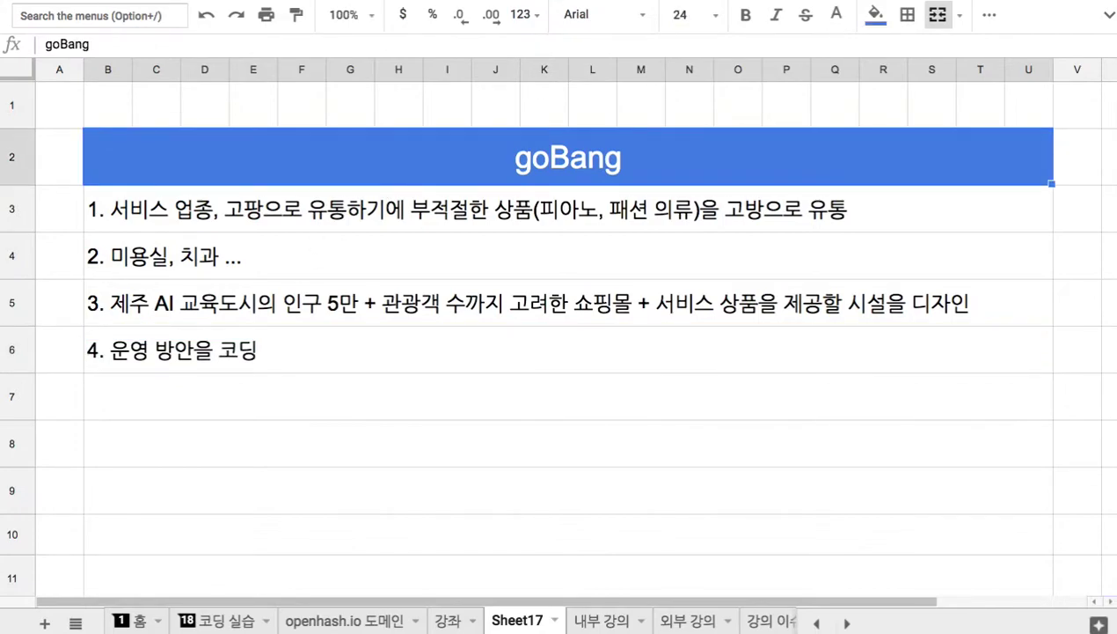
Switch to the 제주 AI 교육 도시 site and view the 고방 description and its Business section.
left_click(432, 2)
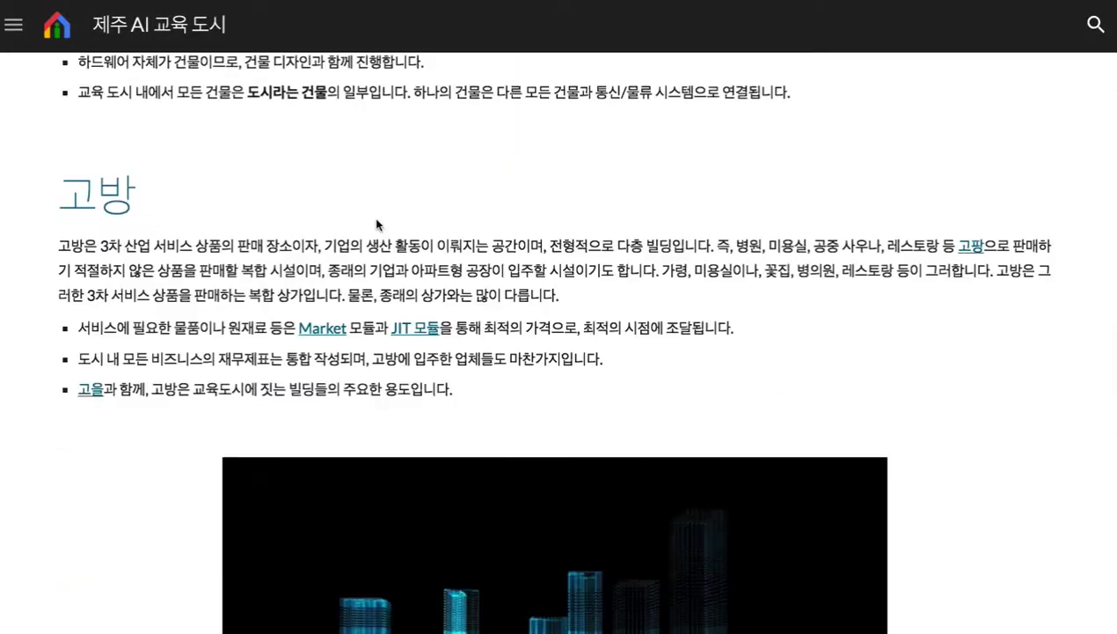
scroll(377, 225, "down", 8)
scroll(377, 225, "up", 3)
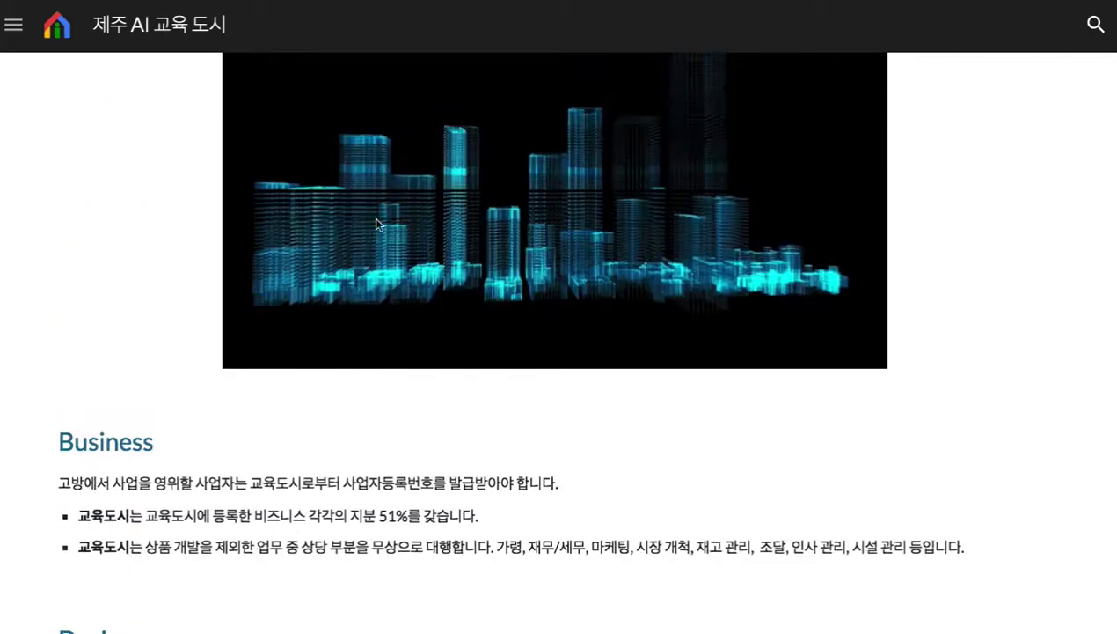
scroll(477, 187, "up", 2)
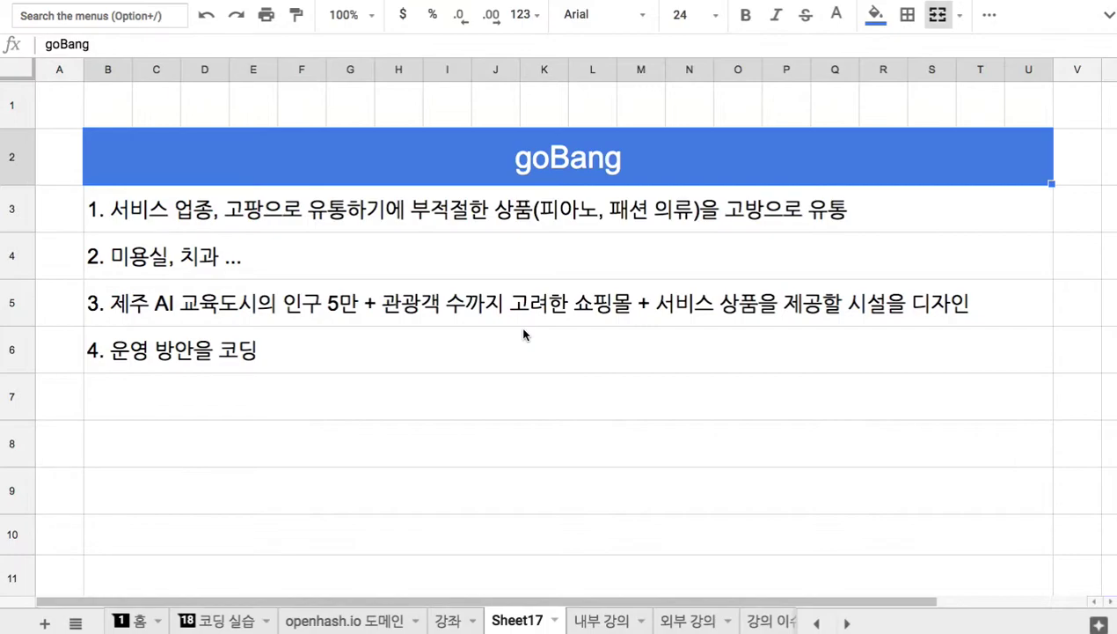
Open the first note in row 3 of the spreadsheet and highlight the word "피아노".
left_click(579, 225)
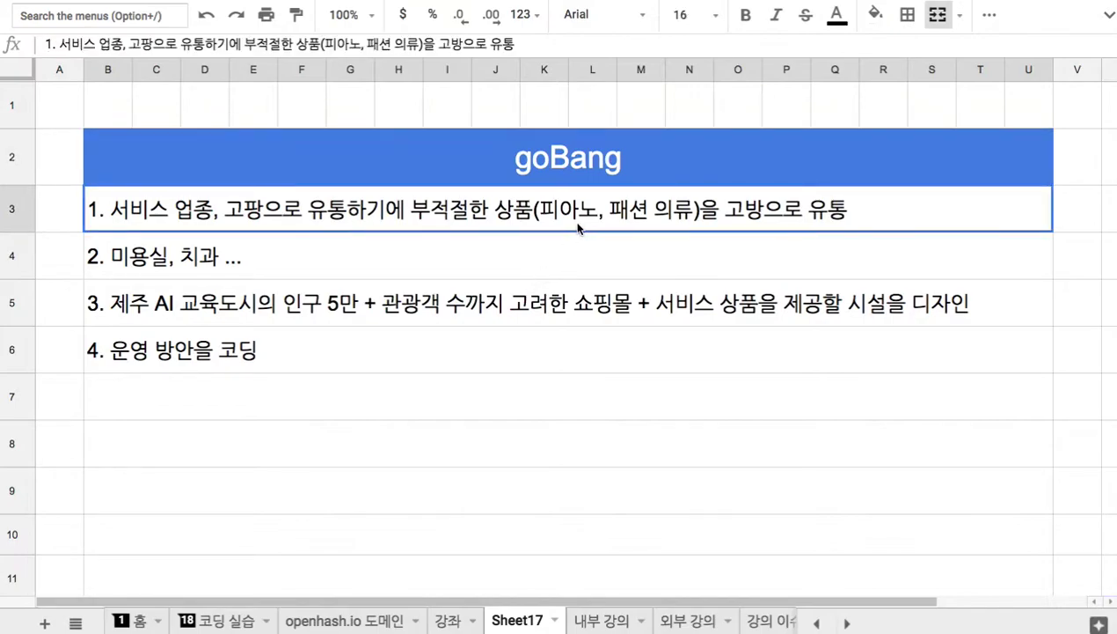
double_click(579, 227)
left_click_drag(544, 199, 601, 198)
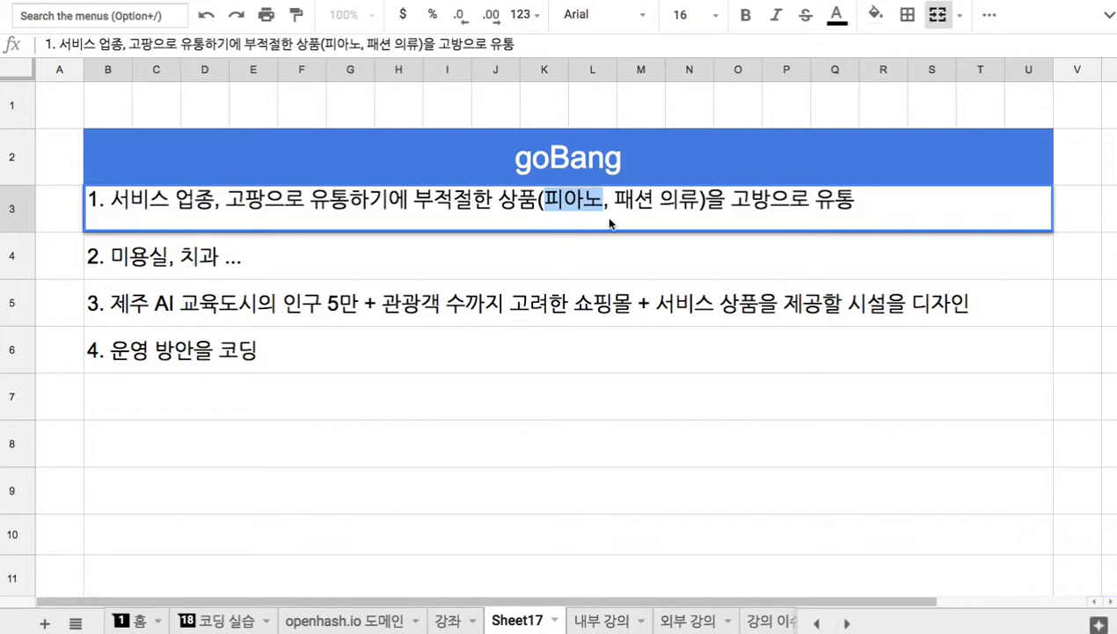
Enter the fifth note in row 7: "5. 교육 도시의 운용 메커니즘 전반에 관한 이해를 갖춘 뒤 개발에 참여.".
left_click(273, 405)
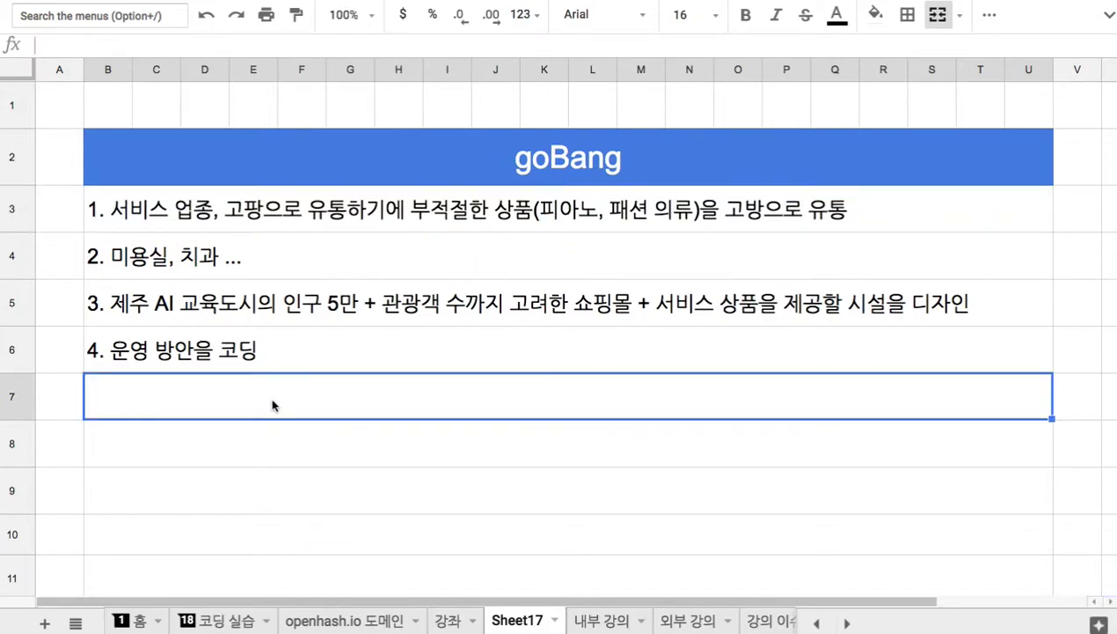
type("5.")
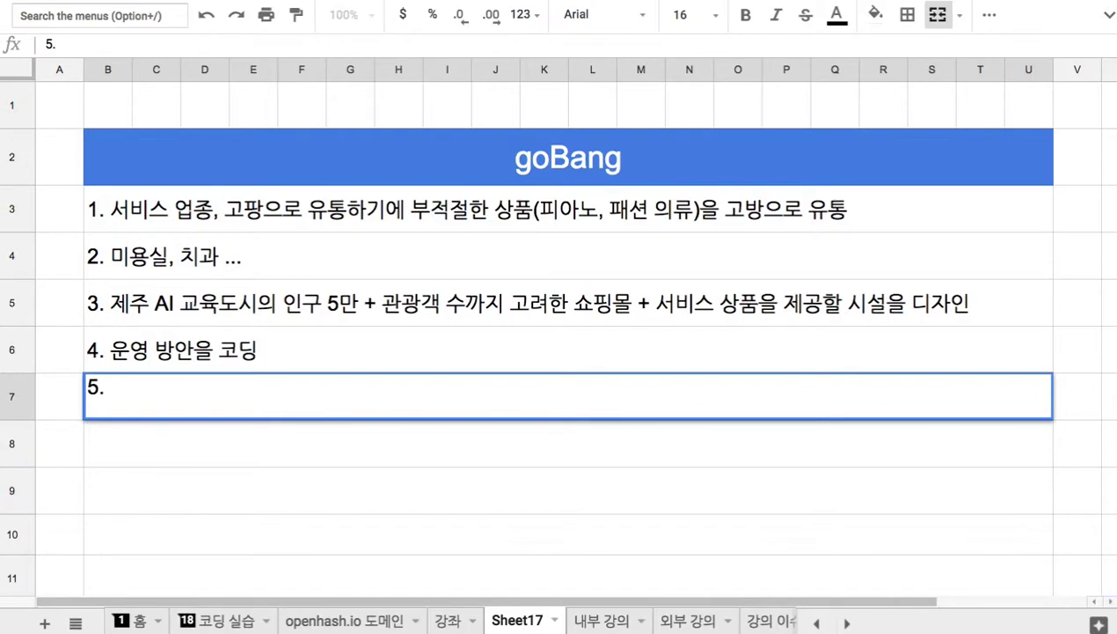
type("공")
type("육 도시에")
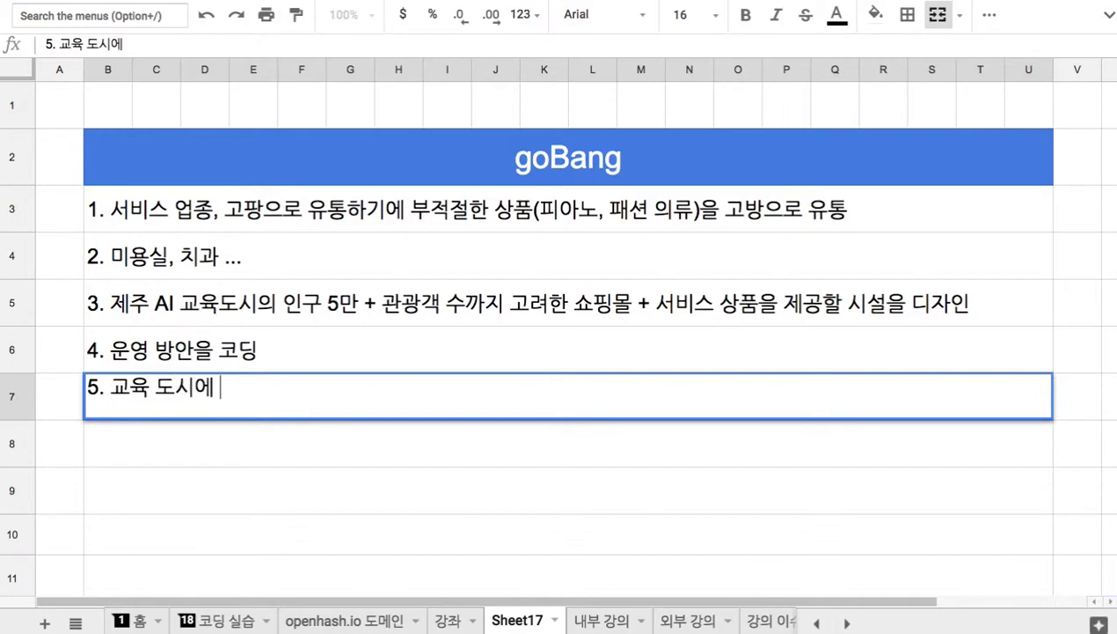
type("ㅇ")
key("BackSpace")
key("BackSpace")
type("의 운")
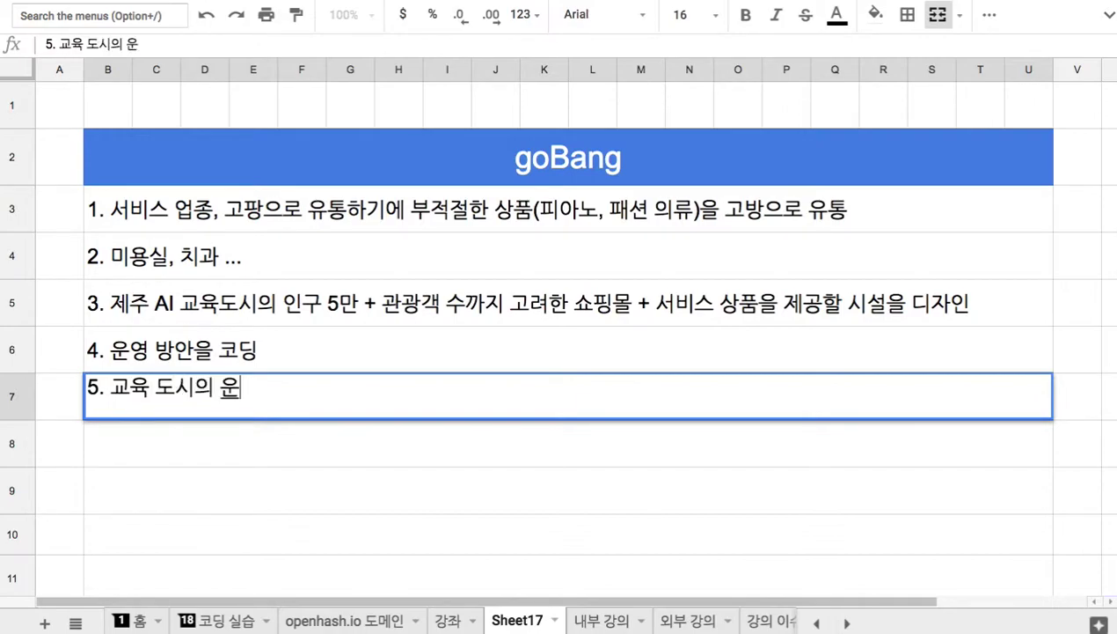
type("용 메커니즘")
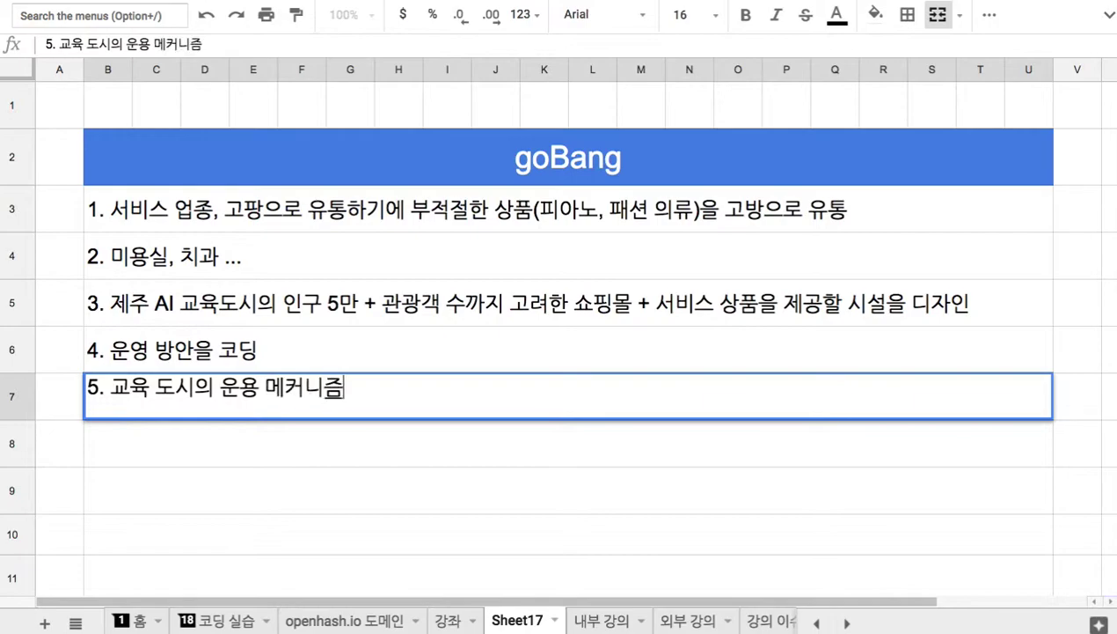
type(" ㅈ전반에 관한 ㅇ")
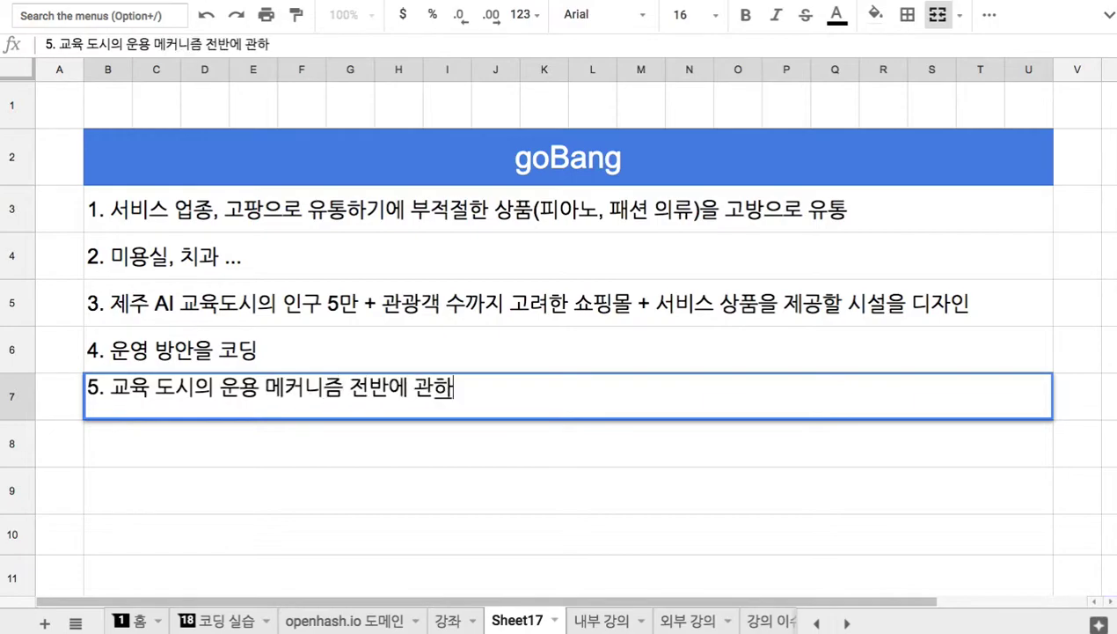
type("이해")
type("를 갖춘 ")
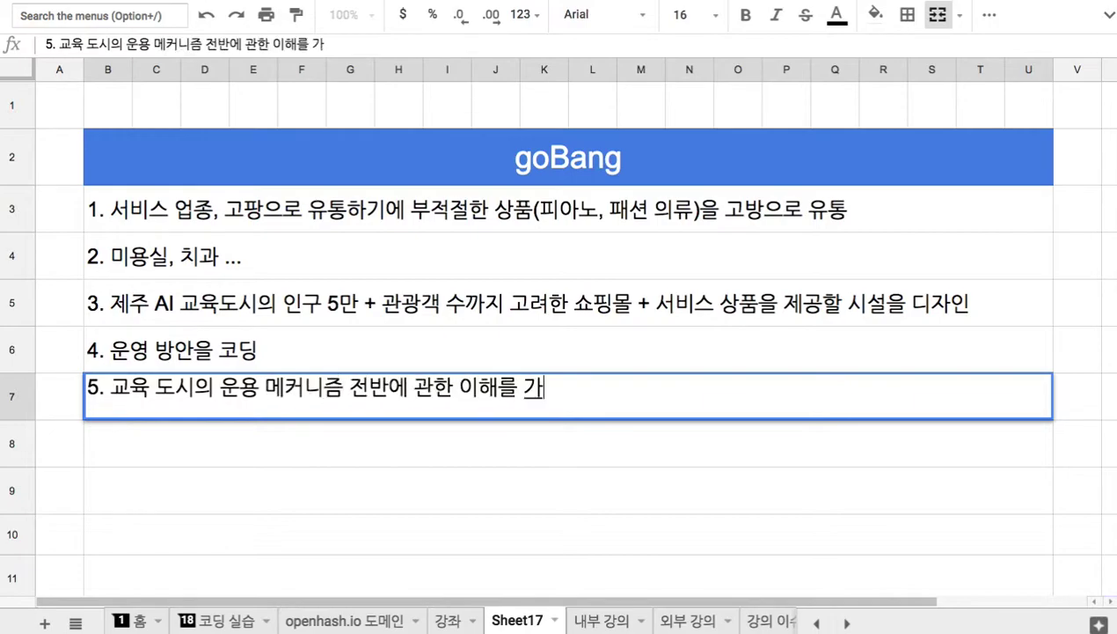
type("뒤 ")
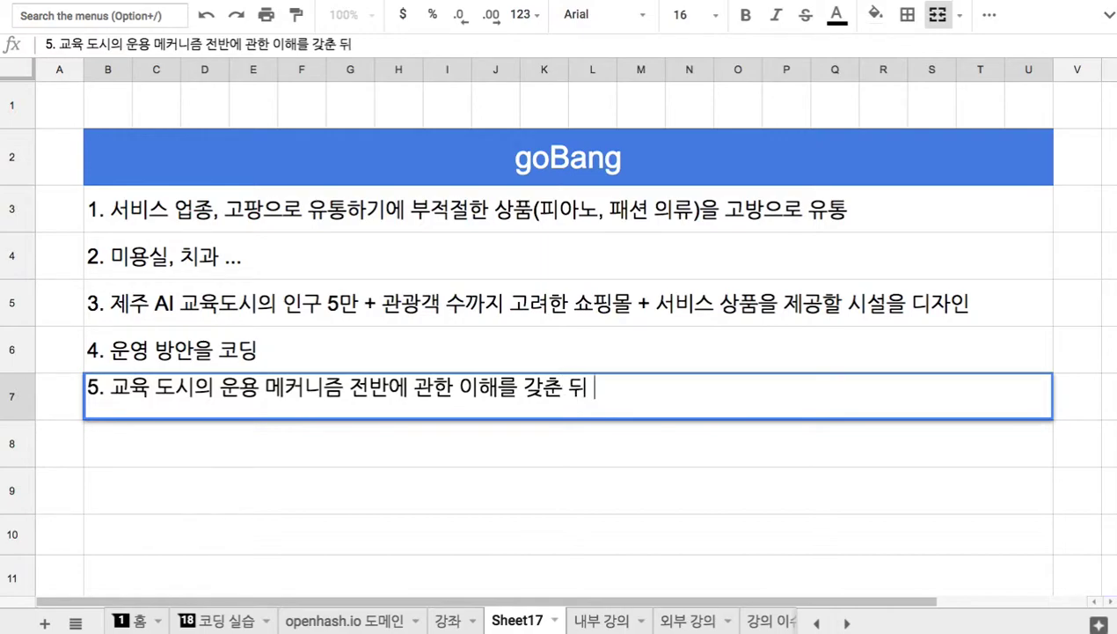
type("개발에 참여.")
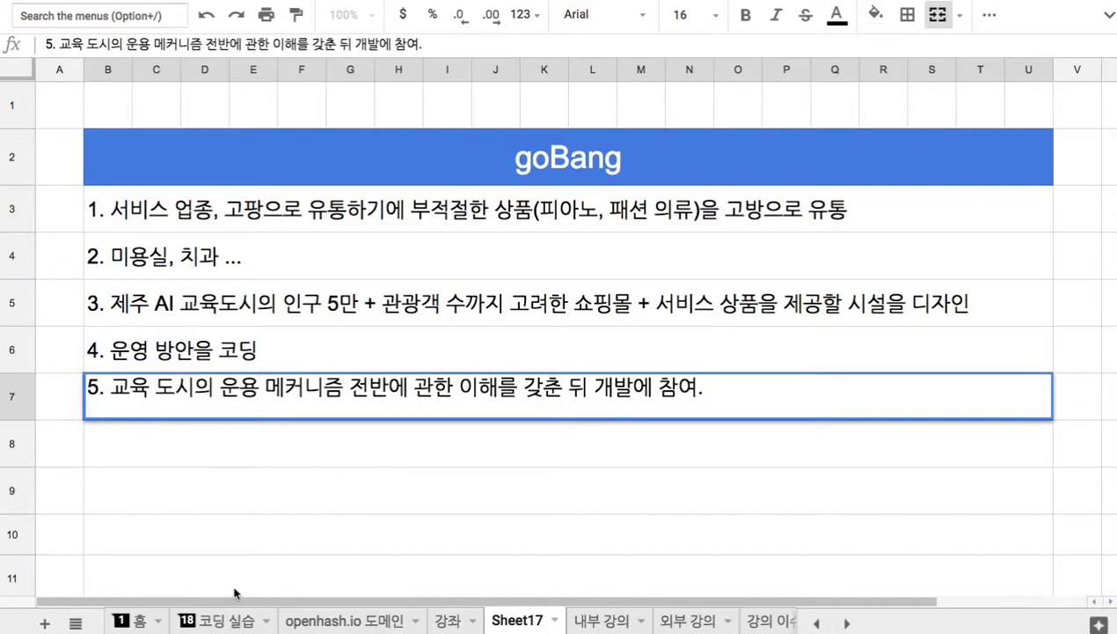
Open the 코딩 실습 sheet and look through its module chart, from CORE and EDUCATION to the MARKET and BUSINESS groups.
left_click(233, 621)
scroll(282, 528, "down", 1)
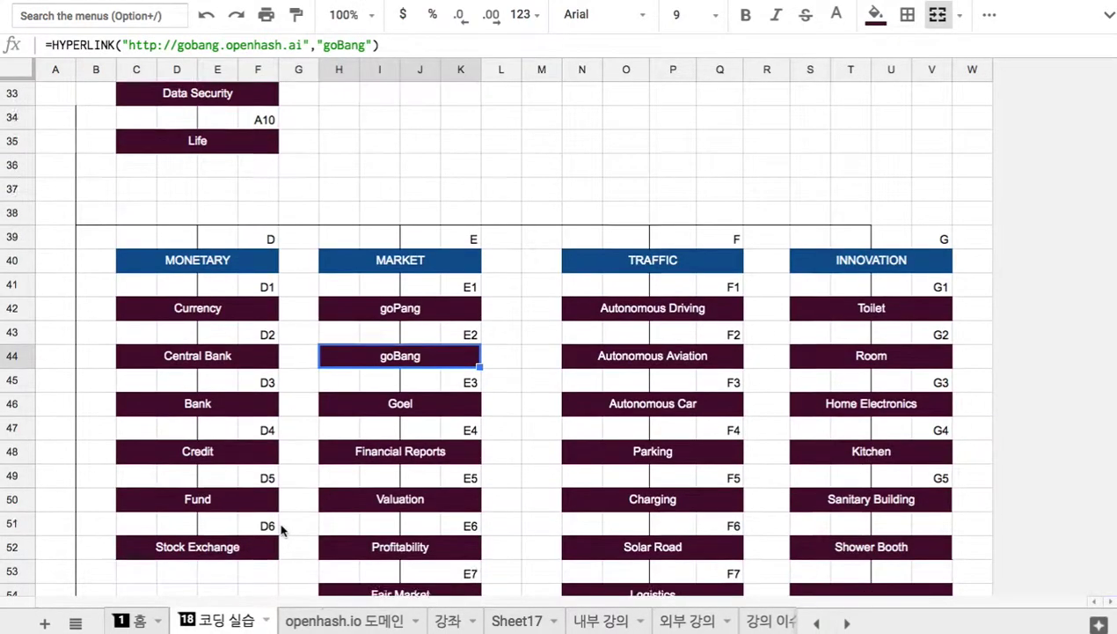
scroll(281, 528, "down", 2)
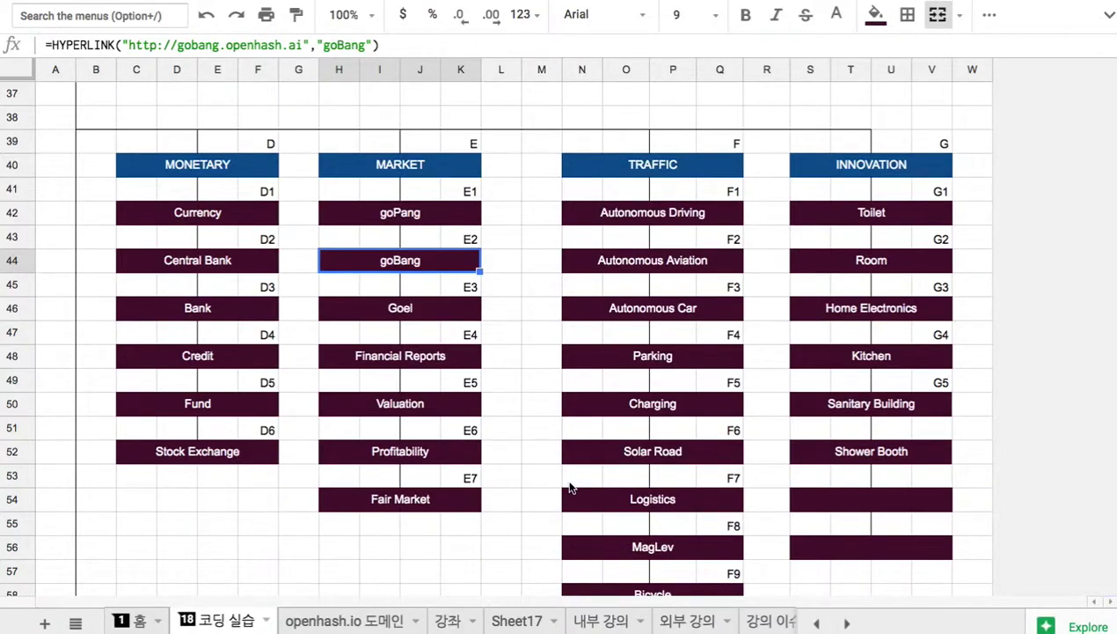
scroll(570, 487, "down", 5)
scroll(574, 486, "down", 1)
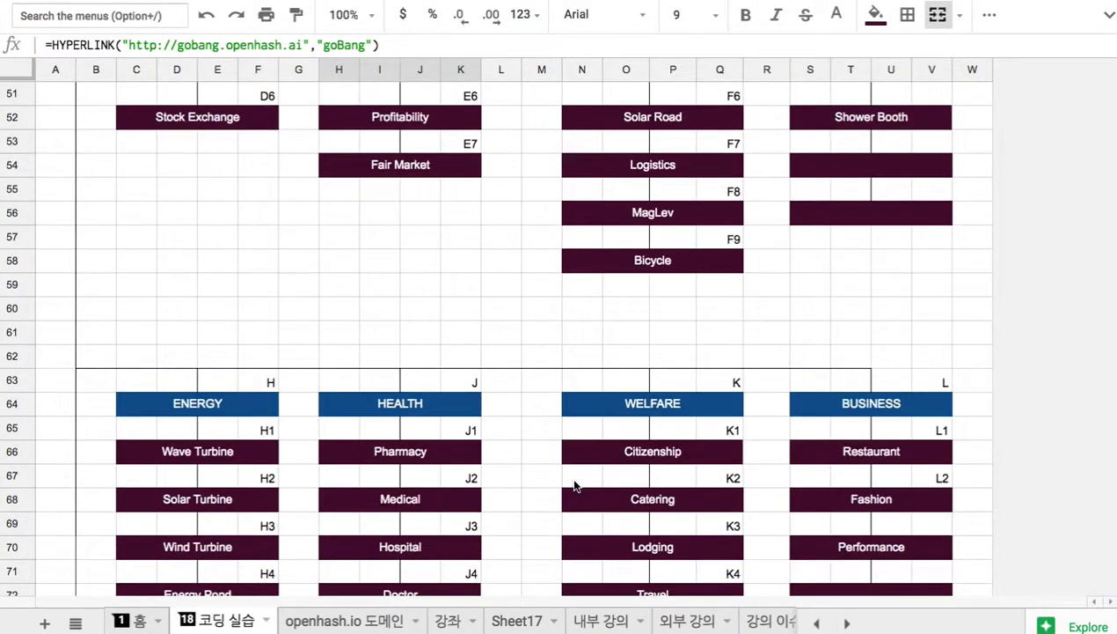
scroll(462, 467, "down", 1)
scroll(616, 499, "up", 5)
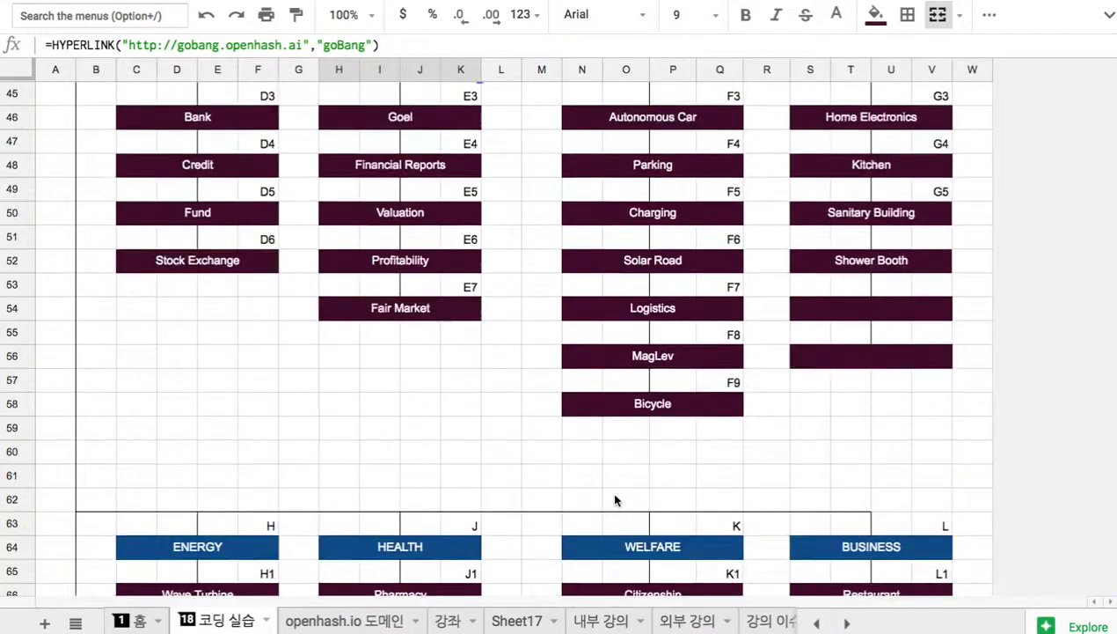
scroll(521, 418, "up", 8)
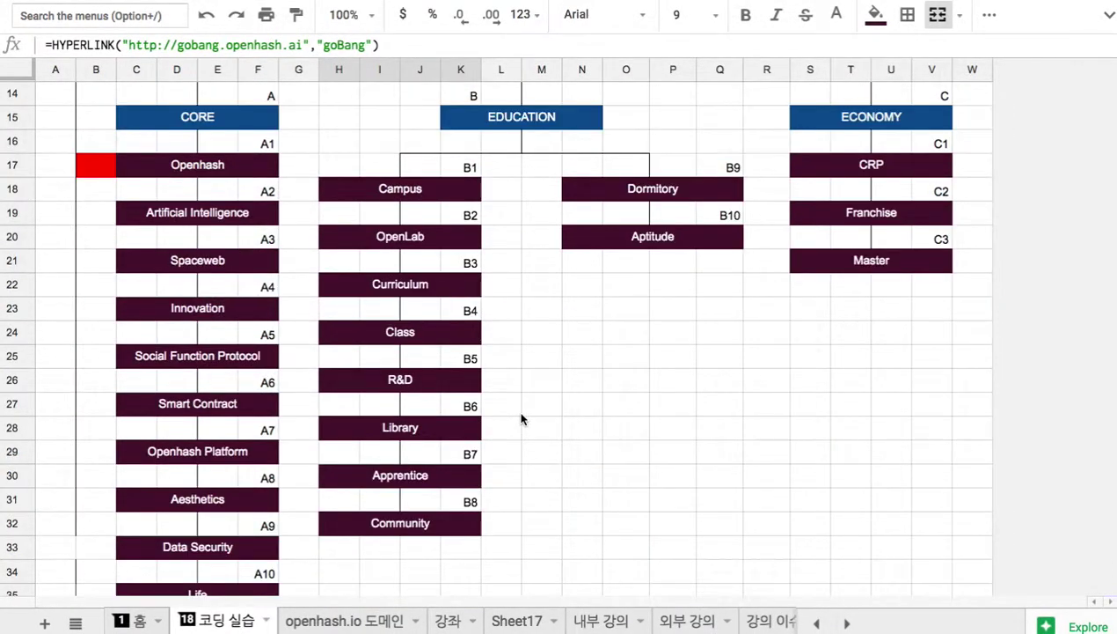
scroll(522, 419, "down", 8)
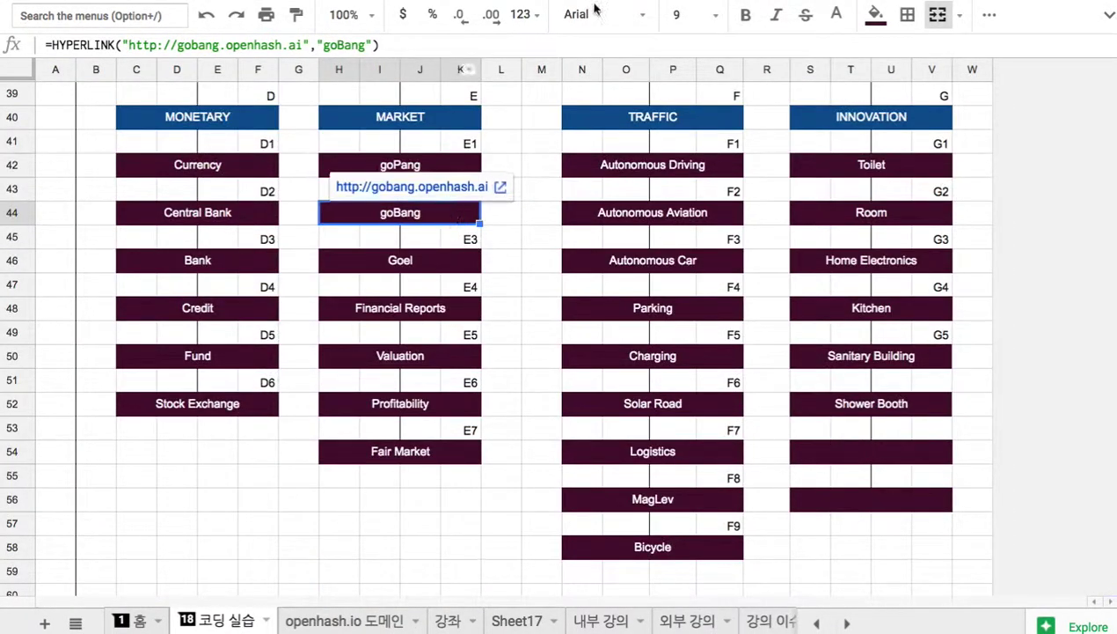